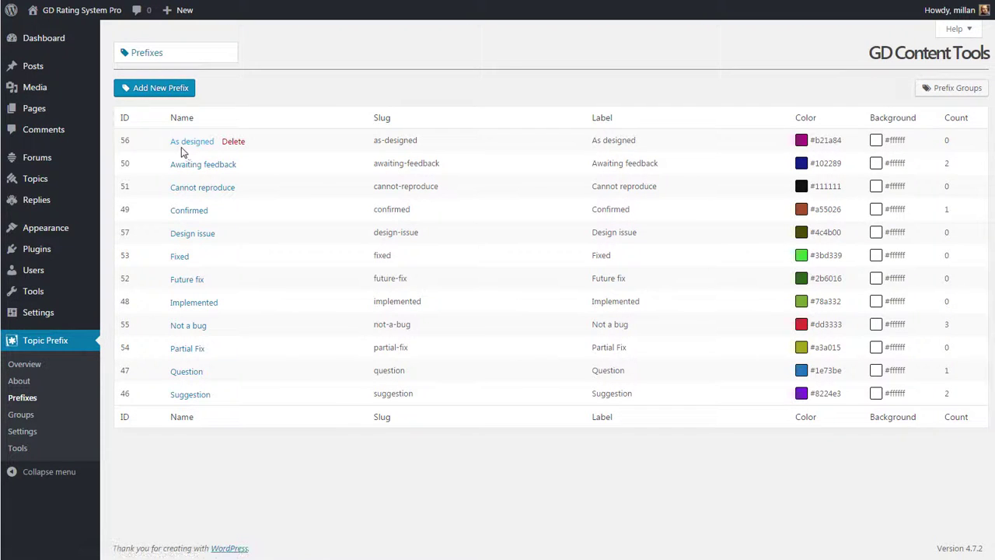
- Open the As designed prefix for editing, review its name, display and description fields, and return to the prefix list
{"action": "left_click", "coordinate": [230, 141]}
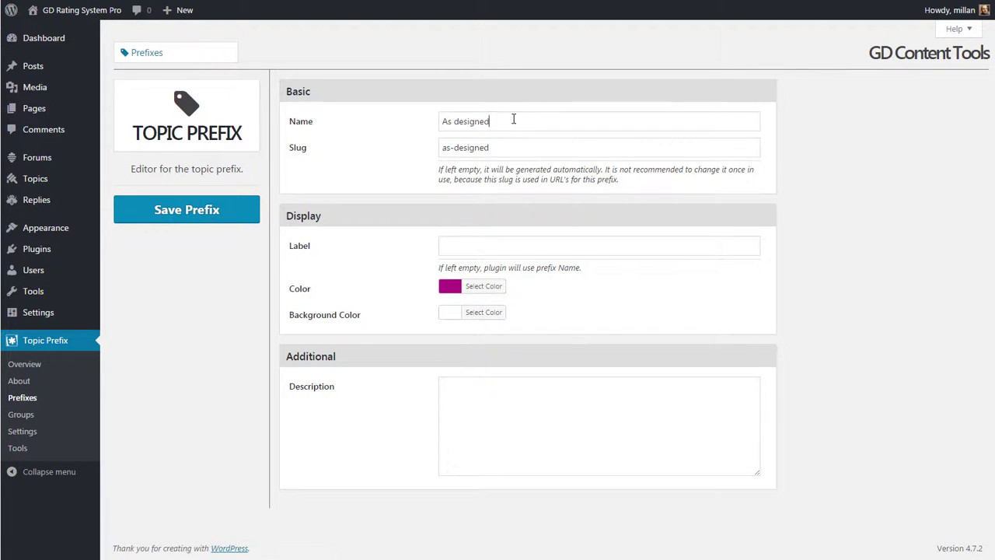
{"action": "left_click", "coordinate": [513, 119]}
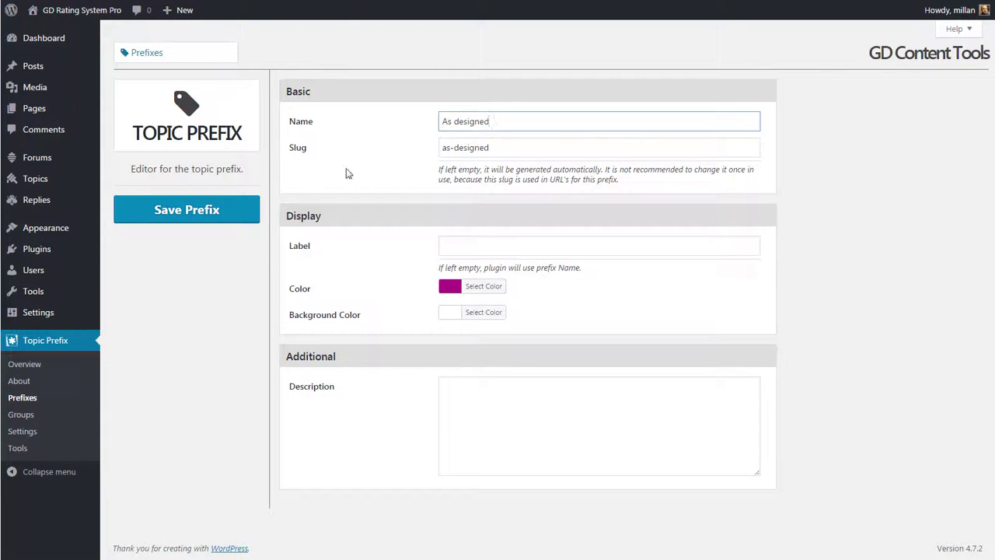
{"action": "left_click", "coordinate": [481, 381]}
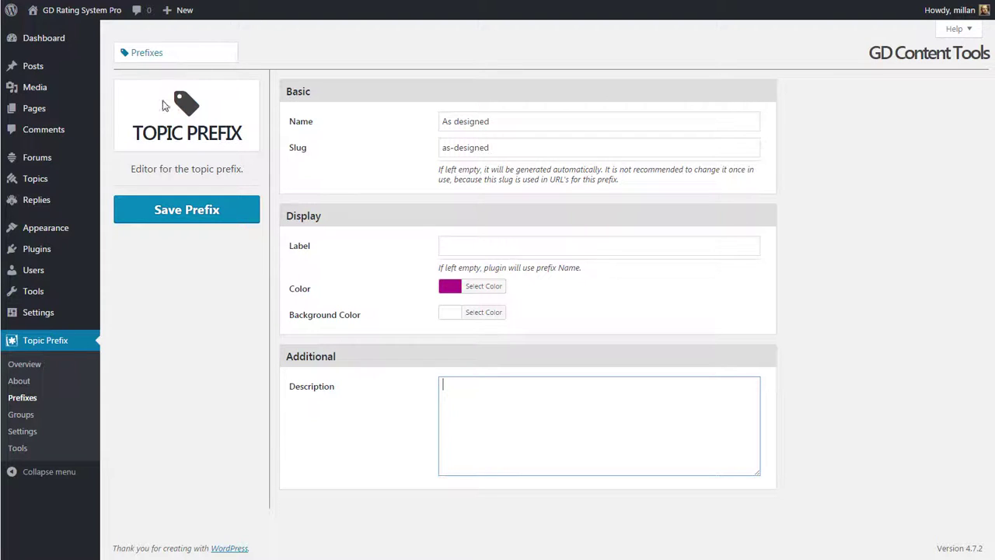
{"action": "left_click", "coordinate": [53, 399]}
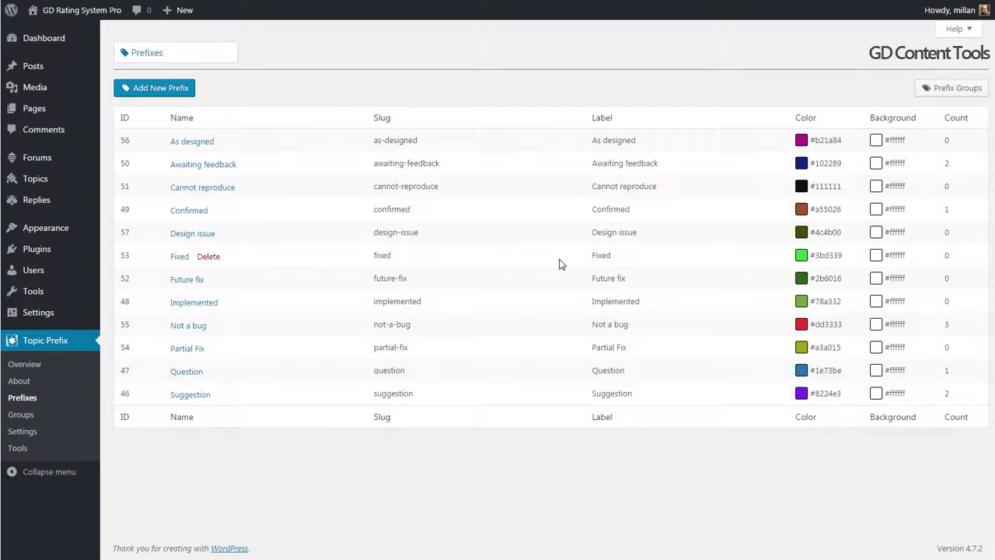
- Open the General prefix group for editing and review its name and slug
{"action": "left_click", "coordinate": [25, 415]}
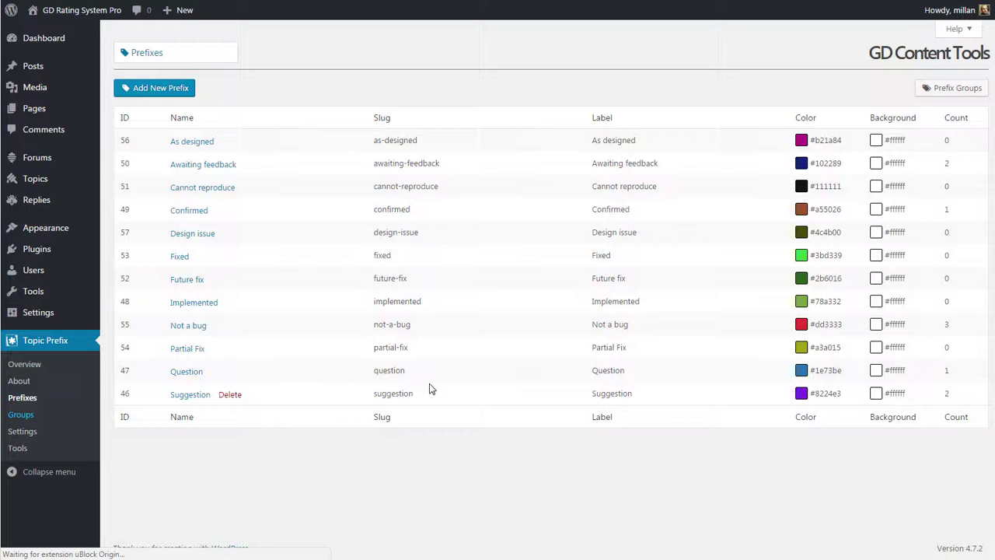
{"action": "mouse_move", "coordinate": [366, 182]}
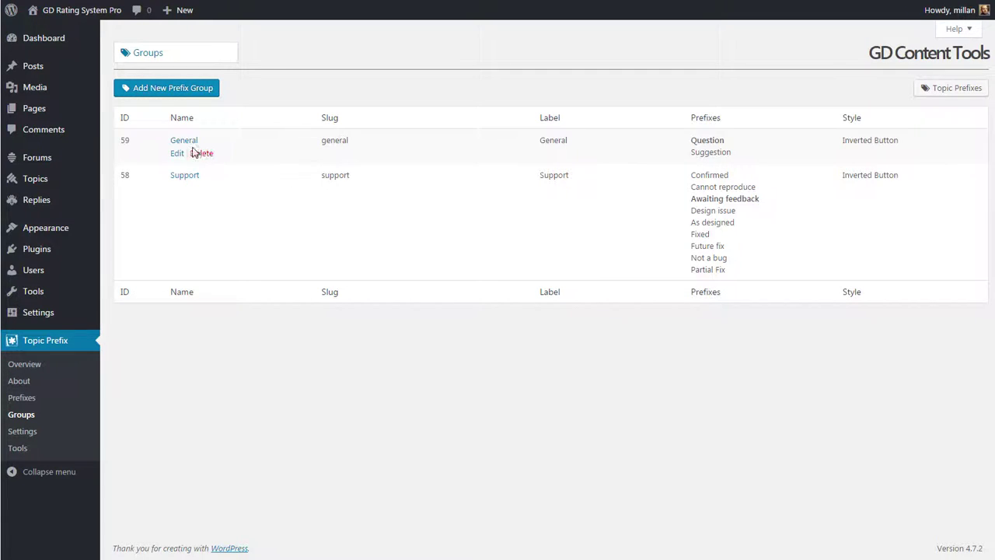
{"action": "left_click", "coordinate": [178, 153]}
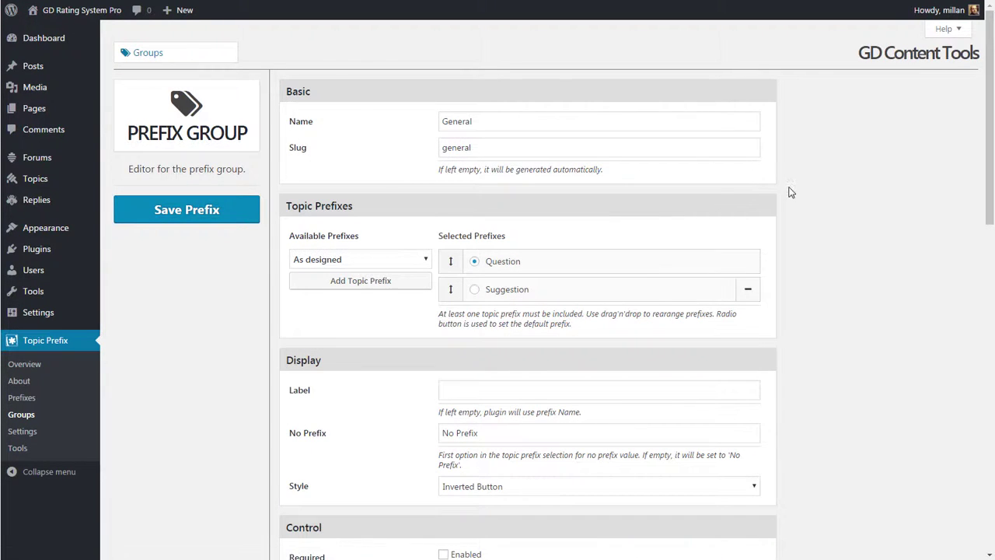
{"action": "left_click", "coordinate": [490, 121]}
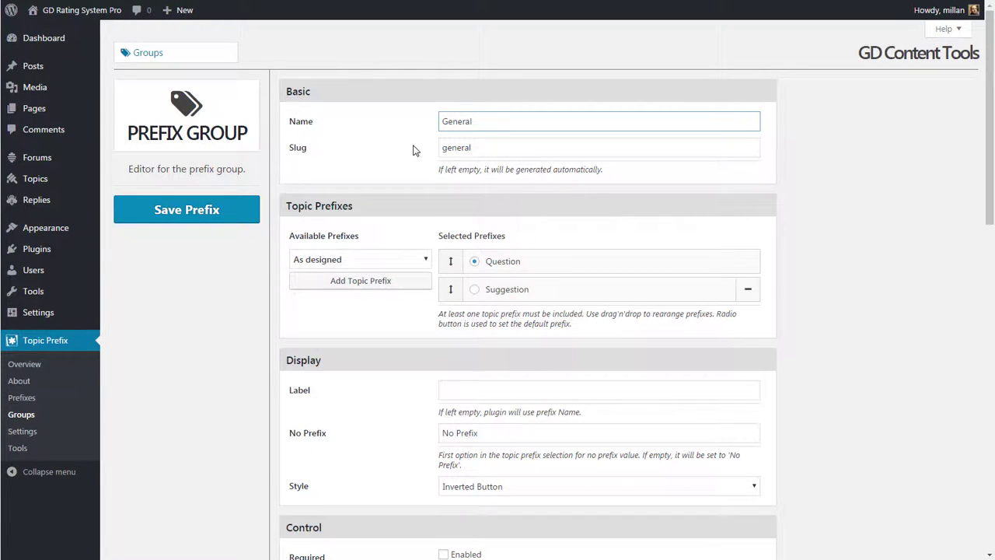
{"action": "left_click", "coordinate": [515, 147]}
{"action": "left_click", "coordinate": [808, 178]}
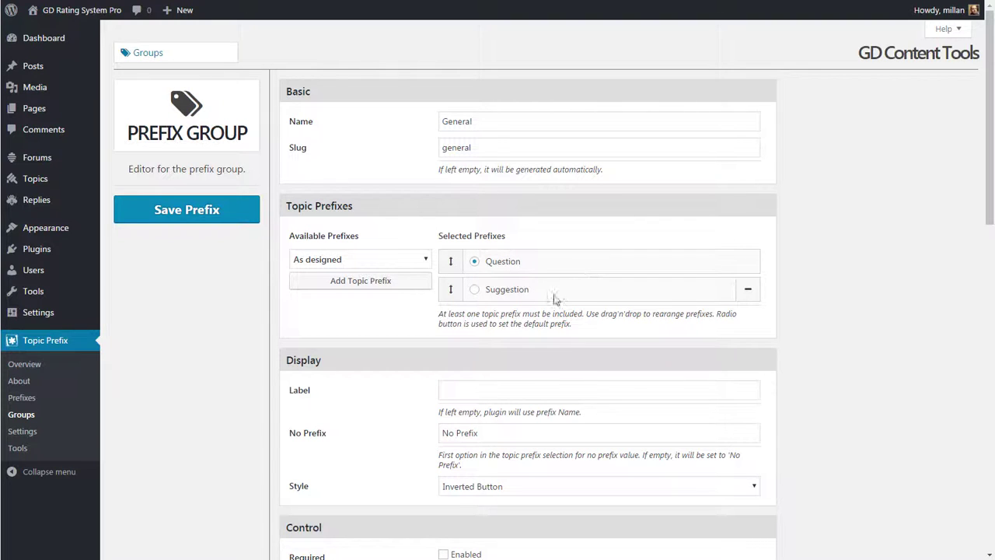
- Add the Implemented prefix to the General group and place it above Suggestion
{"action": "left_click", "coordinate": [405, 259]}
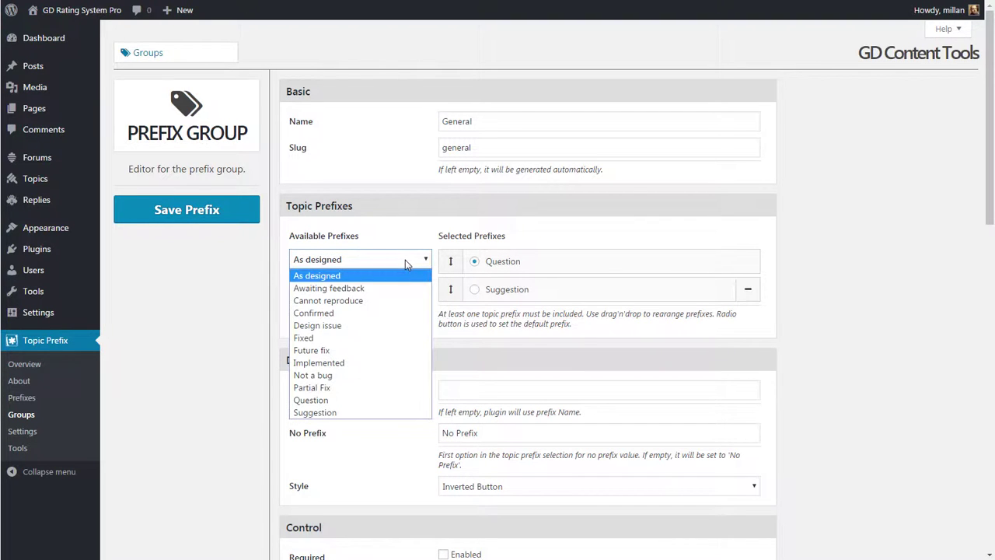
{"action": "left_click", "coordinate": [336, 363]}
{"action": "left_click", "coordinate": [357, 283]}
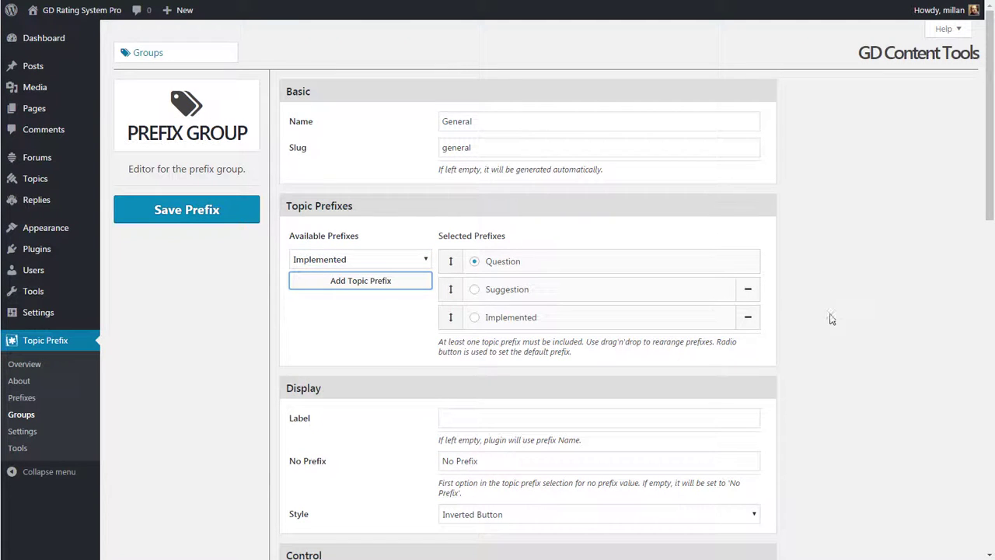
{"action": "left_click_drag", "start_coordinate": [453, 319], "coordinate": [458, 296]}
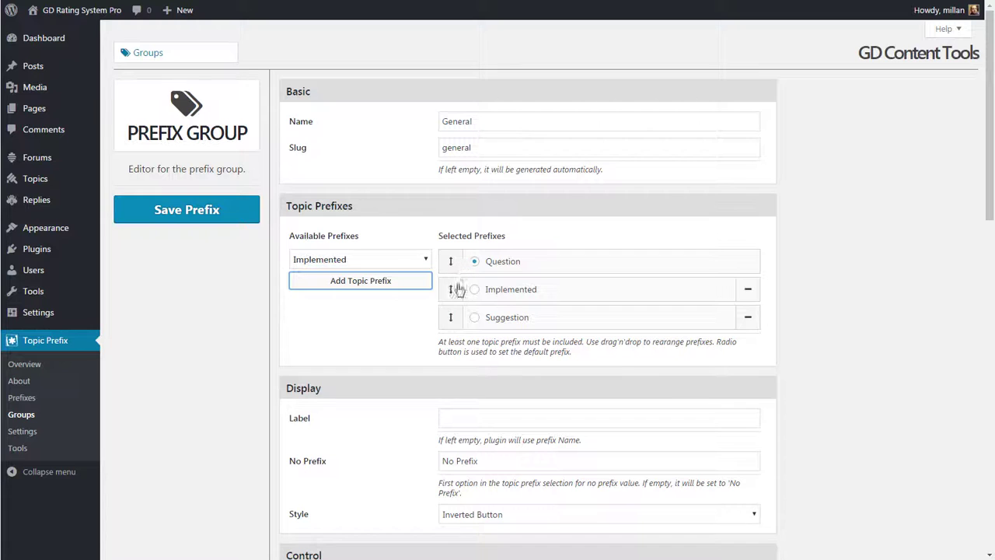
- Remove the Implemented prefix from the General group and make Suggestion the default prefix
{"action": "left_click", "coordinate": [747, 289]}
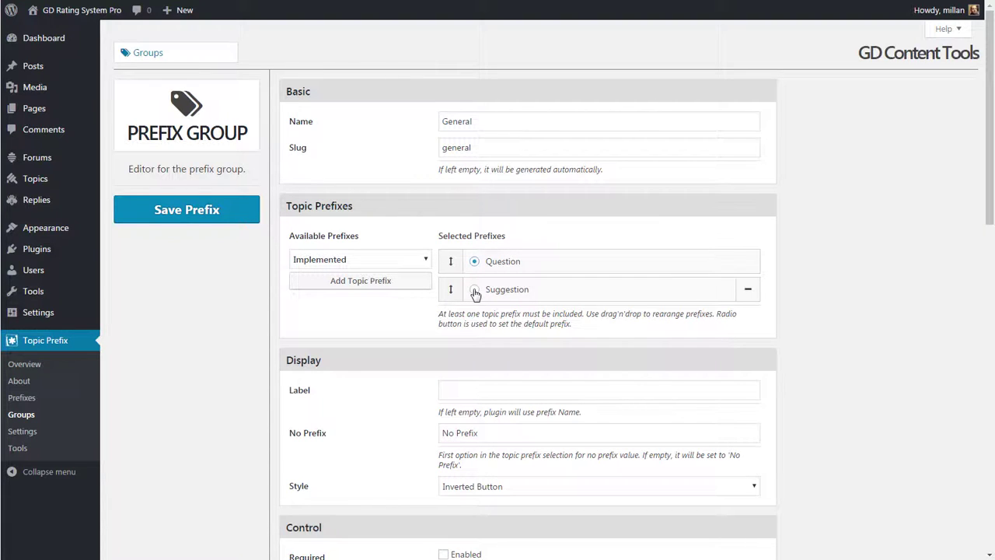
{"action": "left_click", "coordinate": [475, 289]}
- Review the General group's label and No Prefix text fields and the available display styles
{"action": "scroll", "coordinate": [780, 305], "scroll_direction": "down", "scroll_amount": 1}
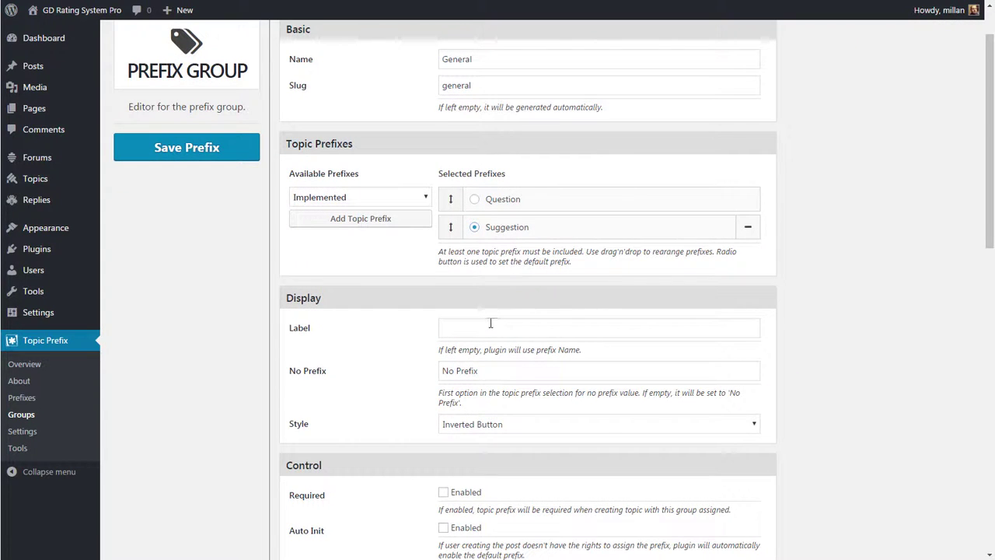
{"action": "left_click", "coordinate": [490, 325]}
{"action": "left_click", "coordinate": [484, 64]}
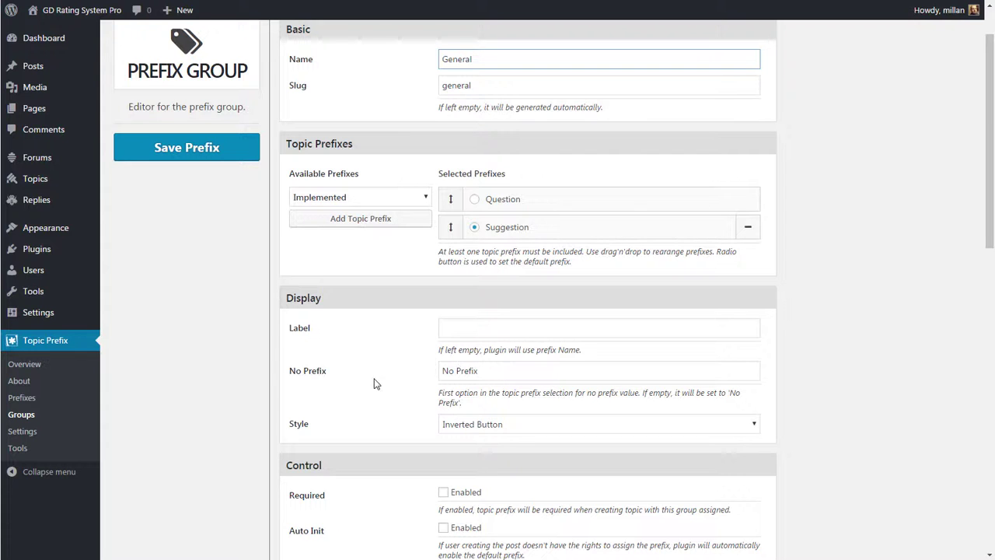
{"action": "left_click", "coordinate": [478, 371]}
{"action": "scroll", "coordinate": [821, 360], "scroll_direction": "down", "scroll_amount": 1}
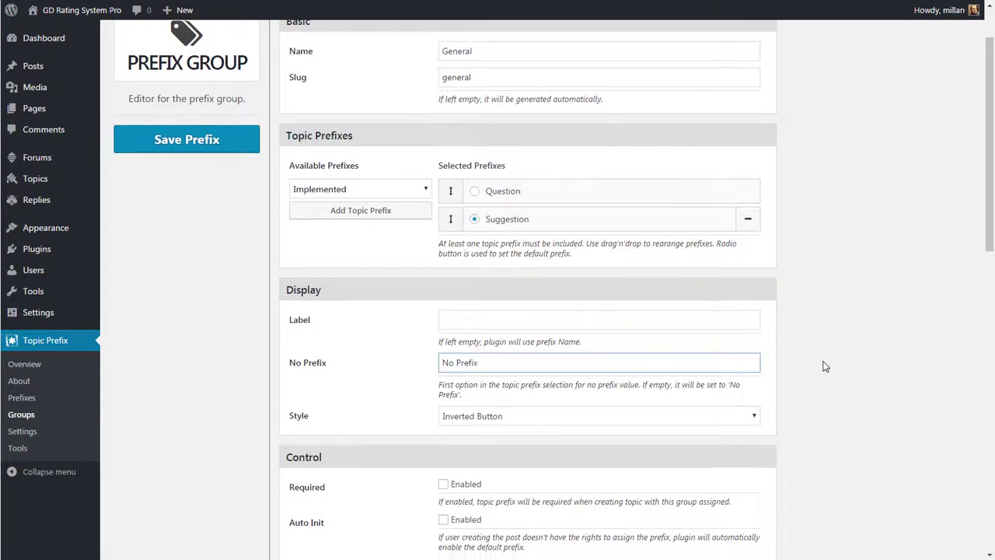
{"action": "scroll", "coordinate": [826, 366], "scroll_direction": "down", "scroll_amount": 3}
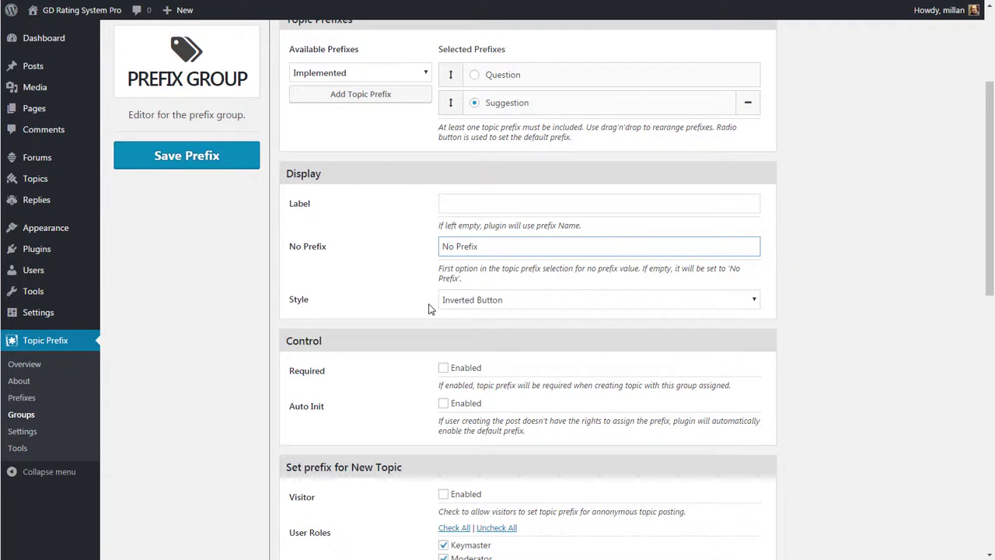
{"action": "left_click", "coordinate": [482, 305]}
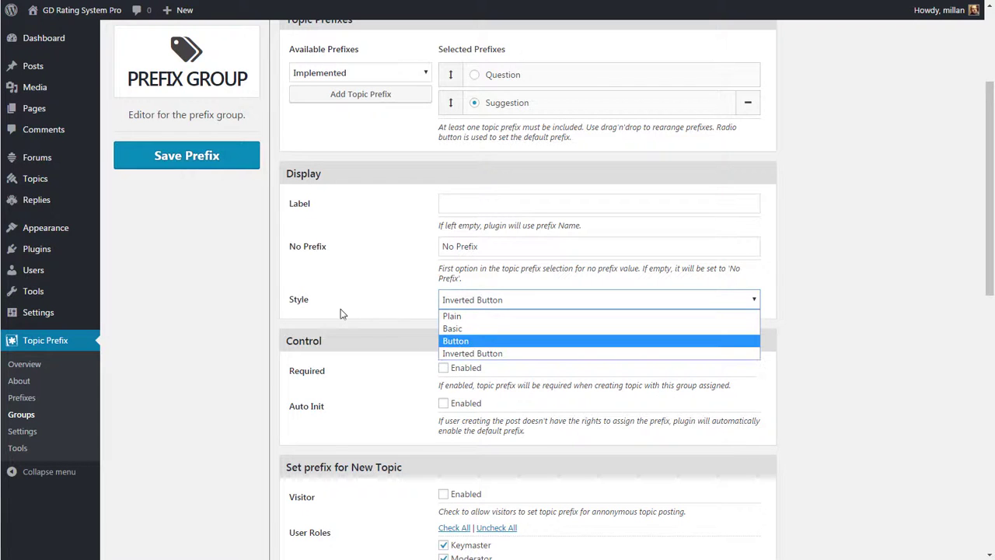
{"action": "left_click", "coordinate": [361, 312]}
- Examine the Required and Auto Init control options of the General group
{"action": "scroll", "coordinate": [384, 313], "scroll_direction": "down", "scroll_amount": 3}
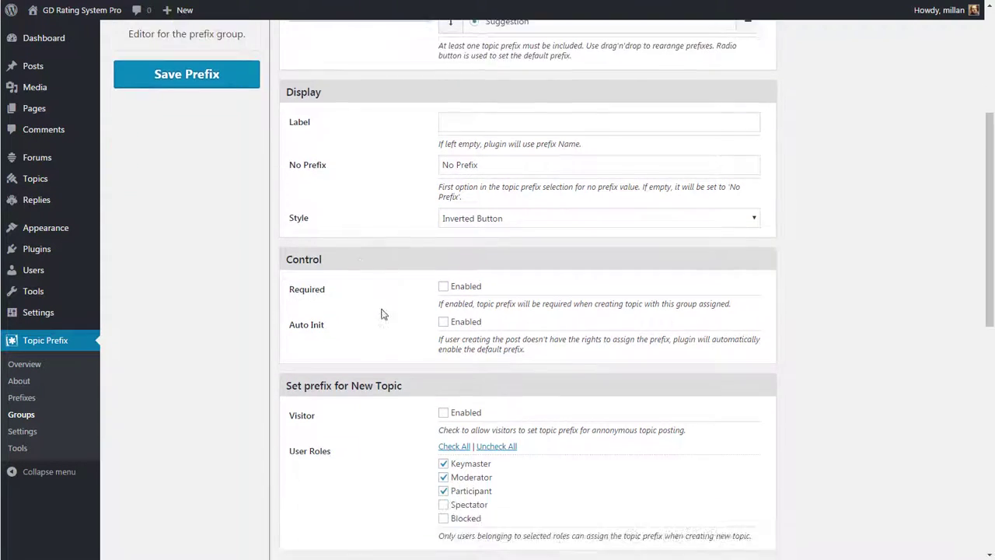
{"action": "left_click", "coordinate": [454, 181]}
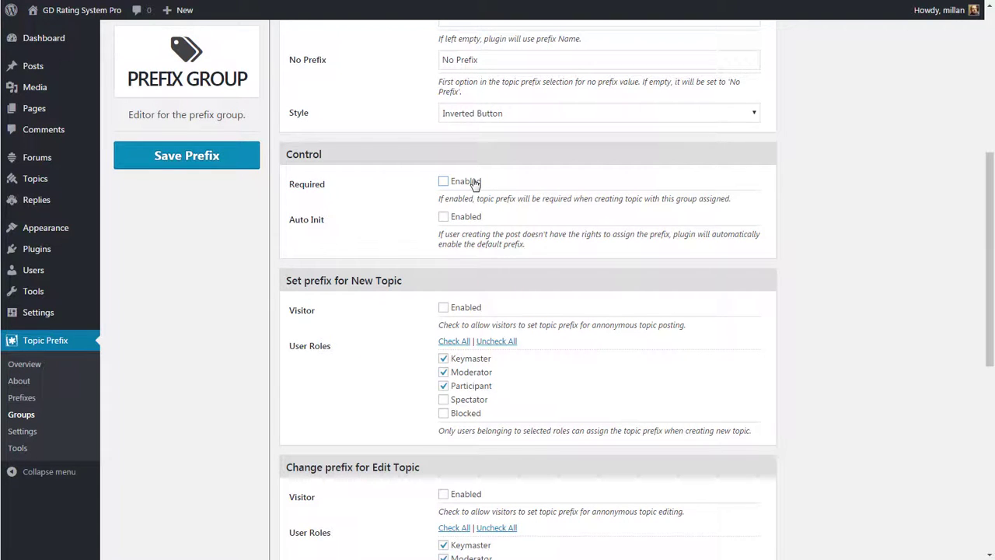
{"action": "left_click", "coordinate": [469, 218]}
{"action": "left_click", "coordinate": [468, 220]}
- Review the group's new-topic and edit-topic permissions, forum assignments and description, and return to the groups list without saving
{"action": "scroll", "coordinate": [409, 272], "scroll_direction": "down", "scroll_amount": 3}
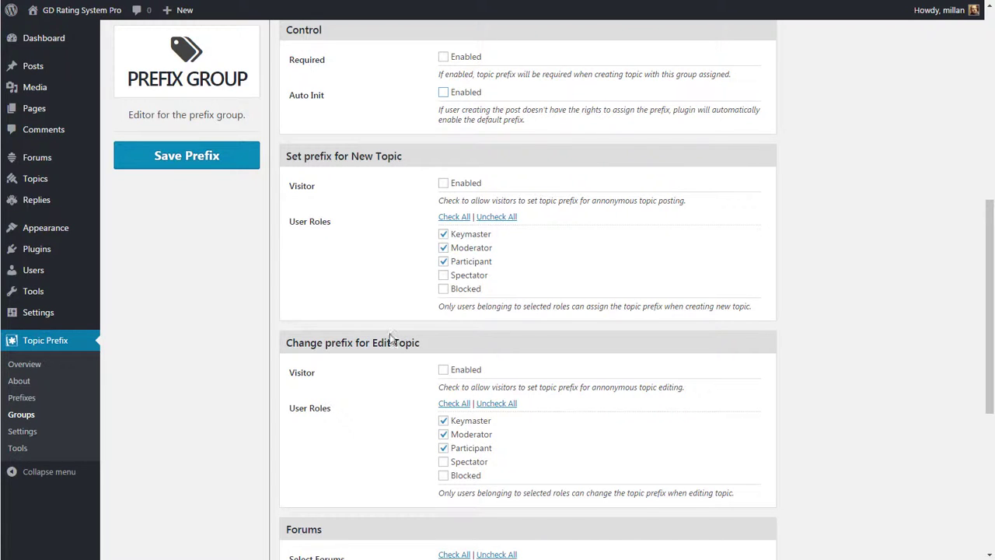
{"action": "scroll", "coordinate": [389, 305], "scroll_direction": "down", "scroll_amount": 3}
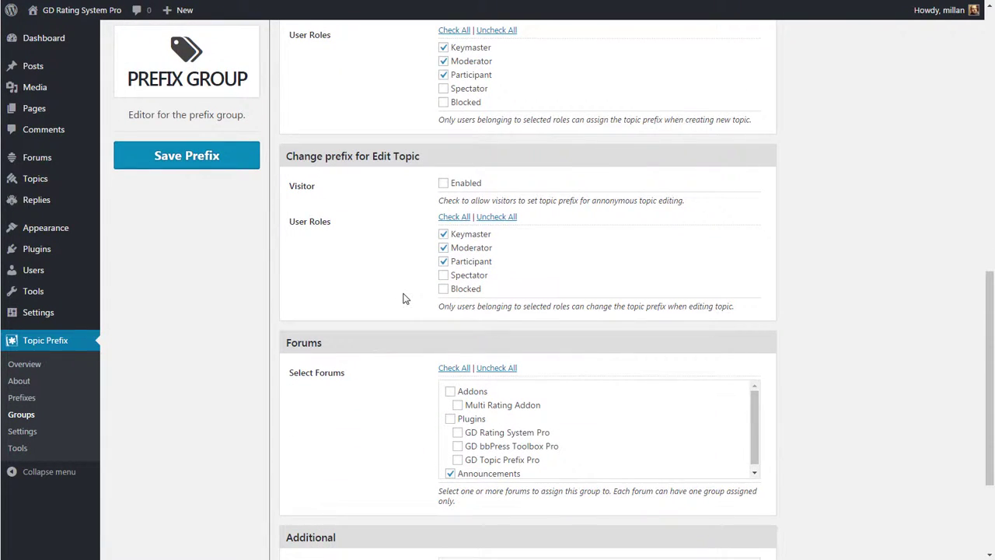
{"action": "scroll", "coordinate": [404, 298], "scroll_direction": "down", "scroll_amount": 2}
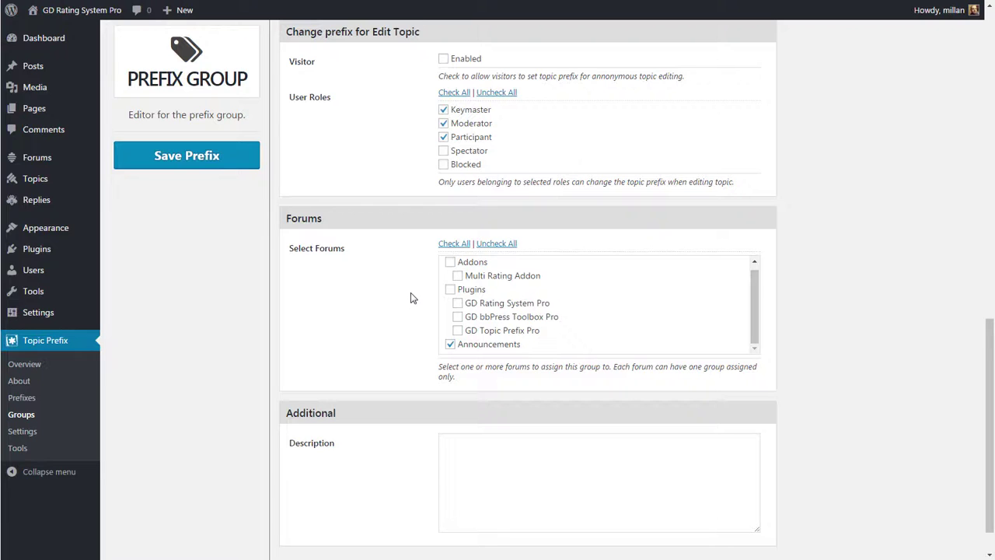
{"action": "left_click", "coordinate": [534, 461]}
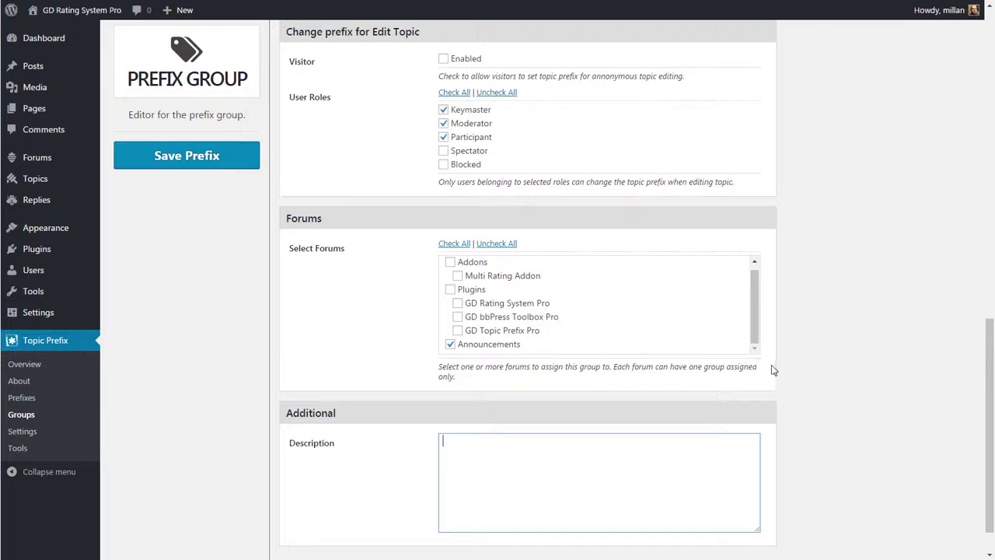
{"action": "scroll", "coordinate": [817, 390], "scroll_direction": "up", "scroll_amount": 8}
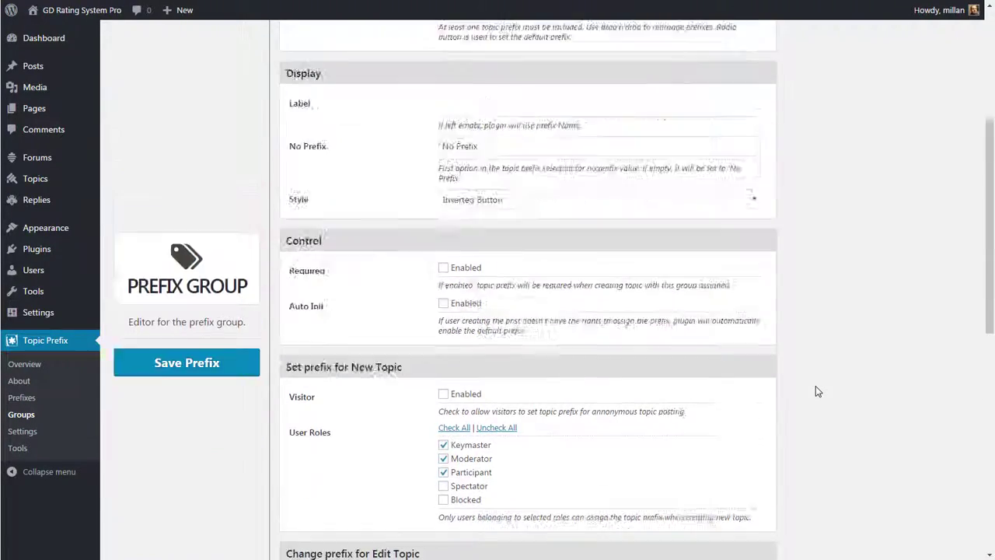
{"action": "scroll", "coordinate": [816, 387], "scroll_direction": "up", "scroll_amount": 2}
{"action": "scroll", "coordinate": [816, 387], "scroll_direction": "down", "scroll_amount": 10}
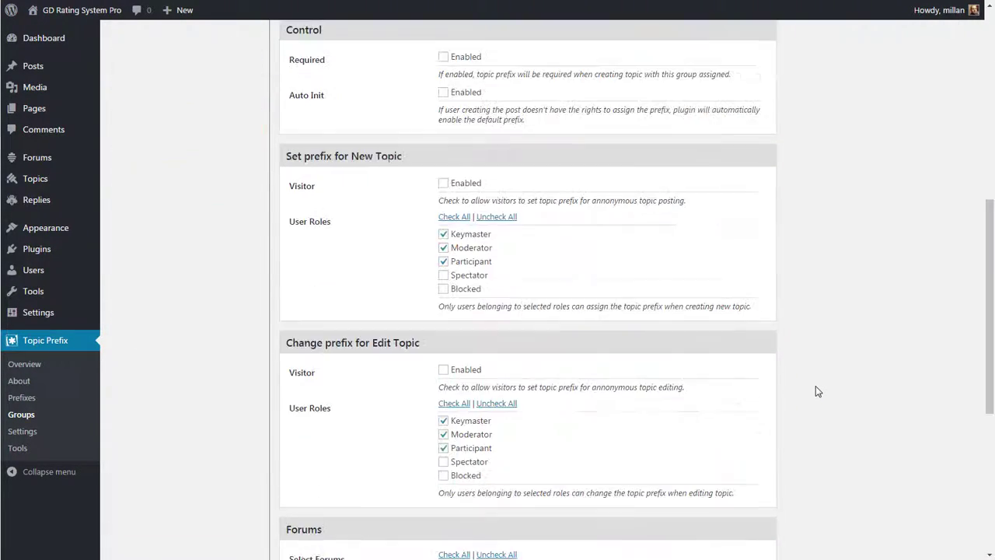
{"action": "scroll", "coordinate": [815, 386], "scroll_direction": "up", "scroll_amount": 15}
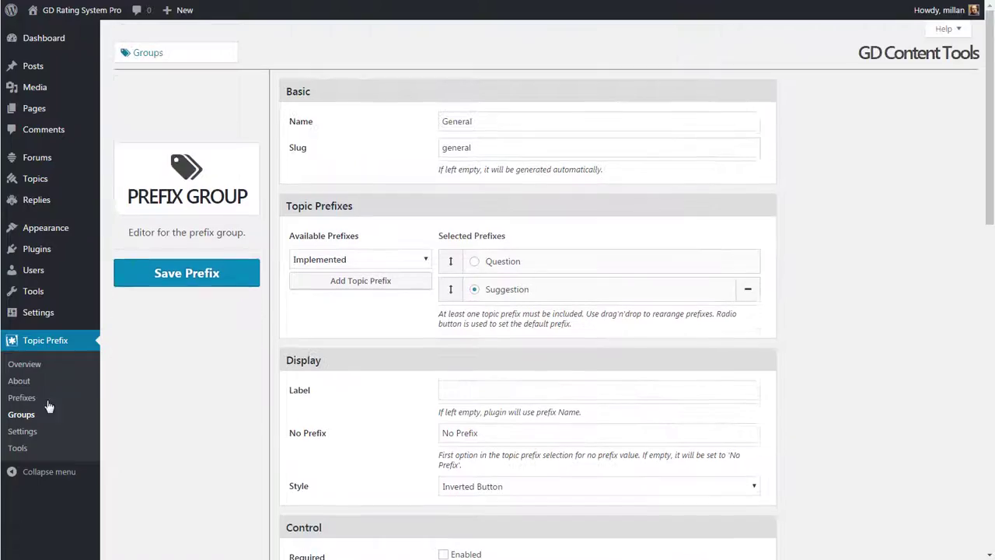
{"action": "left_click", "coordinate": [33, 427]}
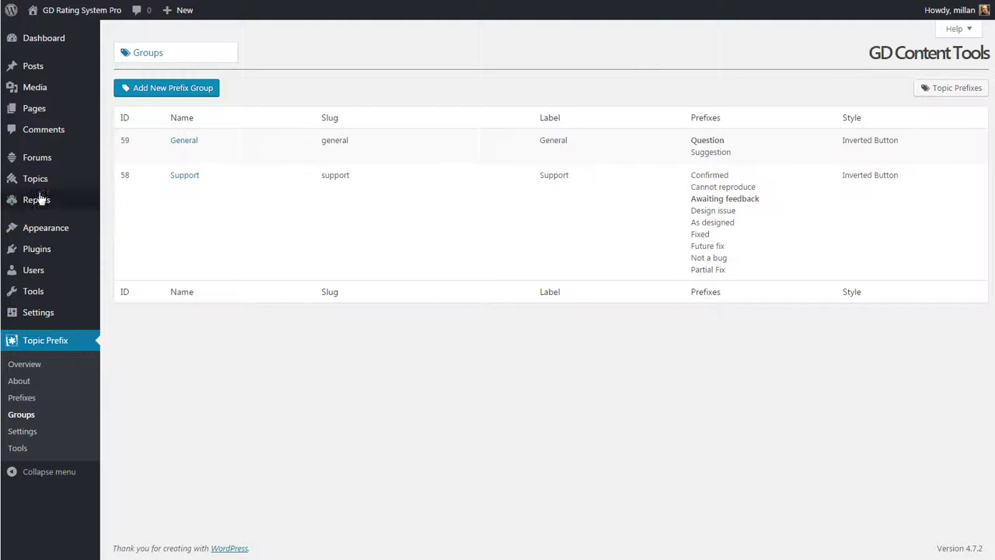
- Open the Announcements forum for editing and view the prefix groups that can be assigned to it
{"action": "left_click", "coordinate": [194, 162]}
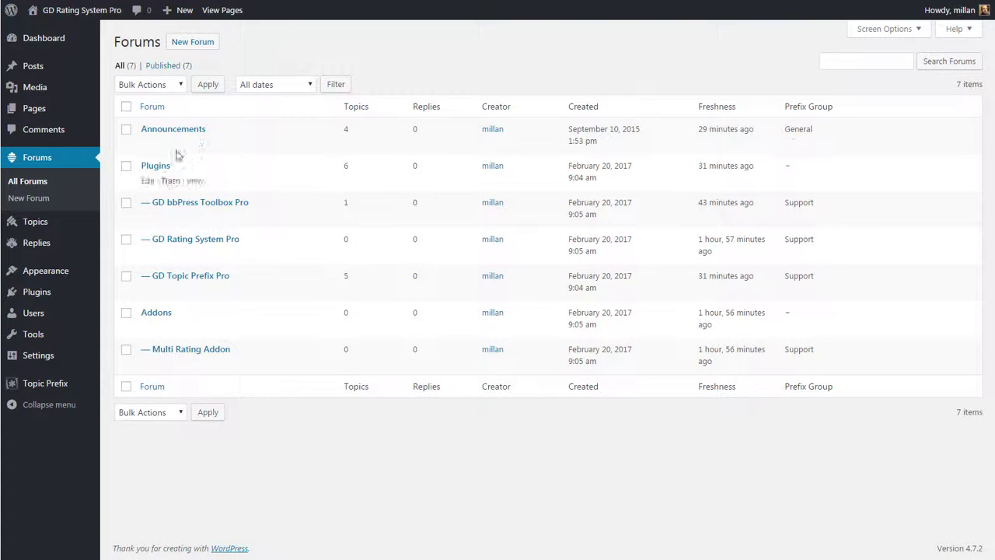
{"action": "left_click", "coordinate": [148, 145]}
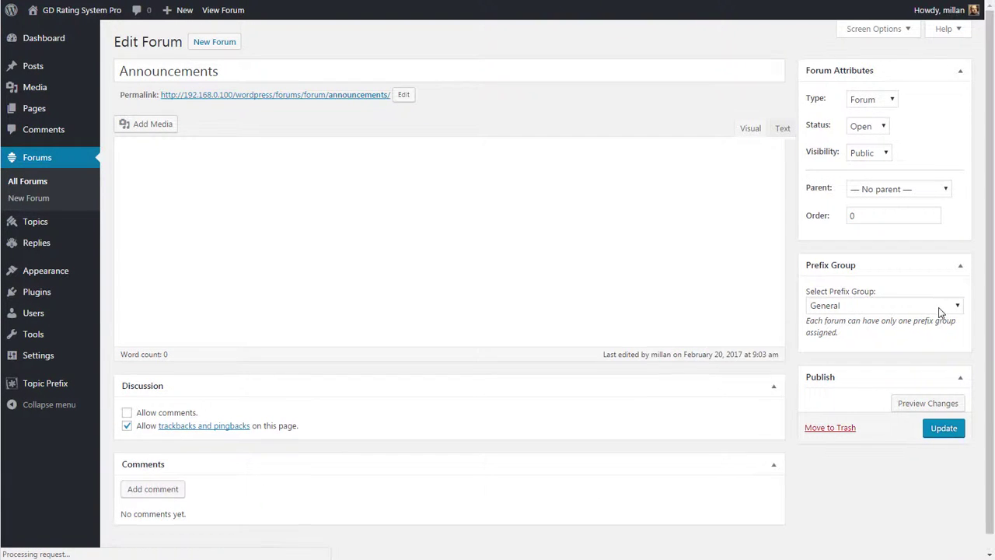
{"action": "left_click", "coordinate": [913, 307]}
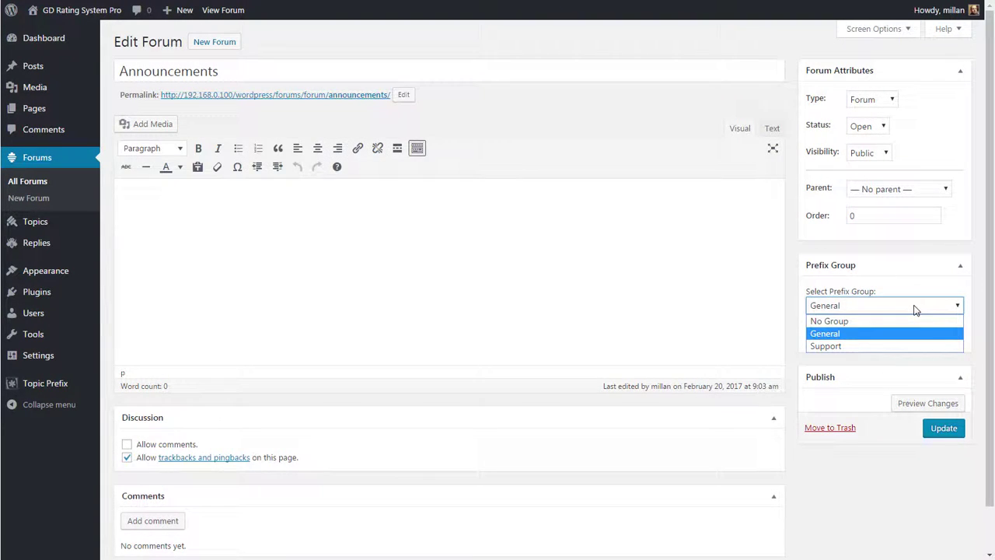
{"action": "left_click", "coordinate": [914, 308]}
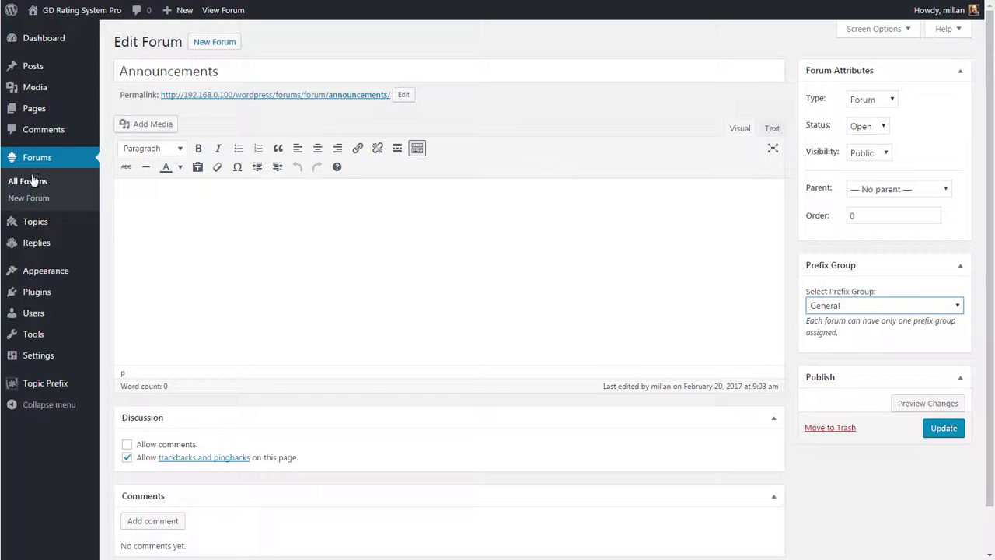
- Open the topic "Is this possible?" for editing and view the topic prefixes available for it
{"action": "mouse_move", "coordinate": [31, 222]}
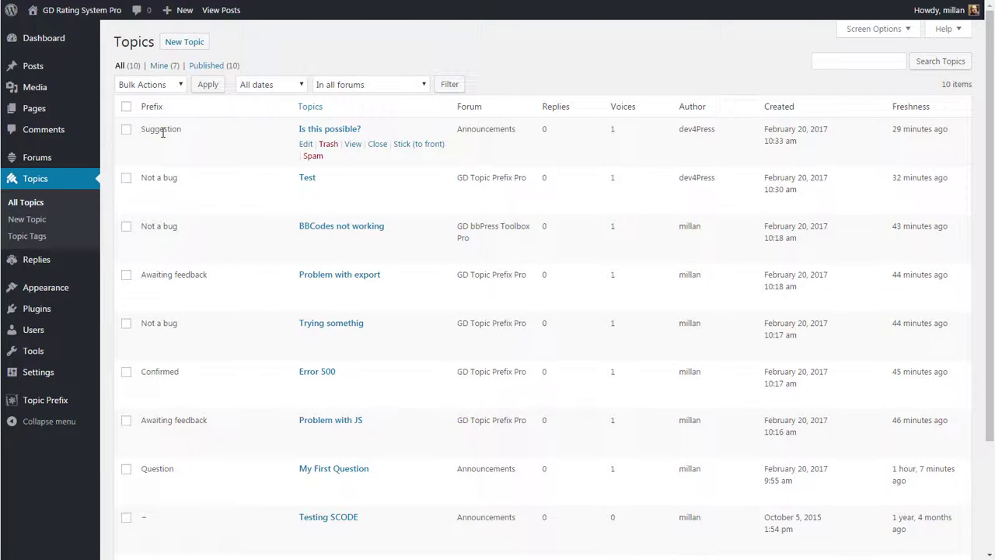
{"action": "left_click", "coordinate": [305, 144]}
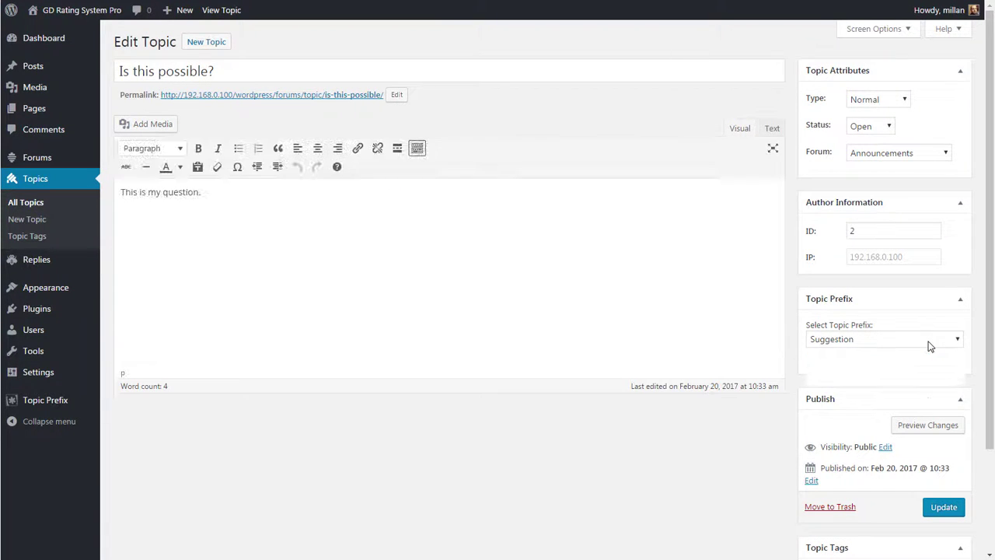
{"action": "left_click", "coordinate": [929, 342]}
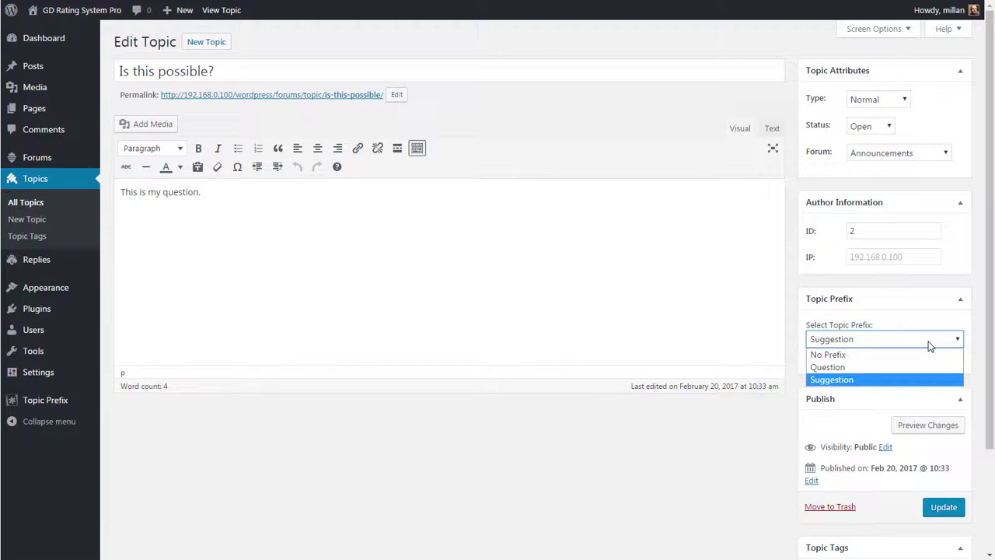
- Open the plugin's list of topic prefixes and view how prefixes are shown in the GD Topic Prefix Pro forum's topic list
{"action": "left_click", "coordinate": [930, 345]}
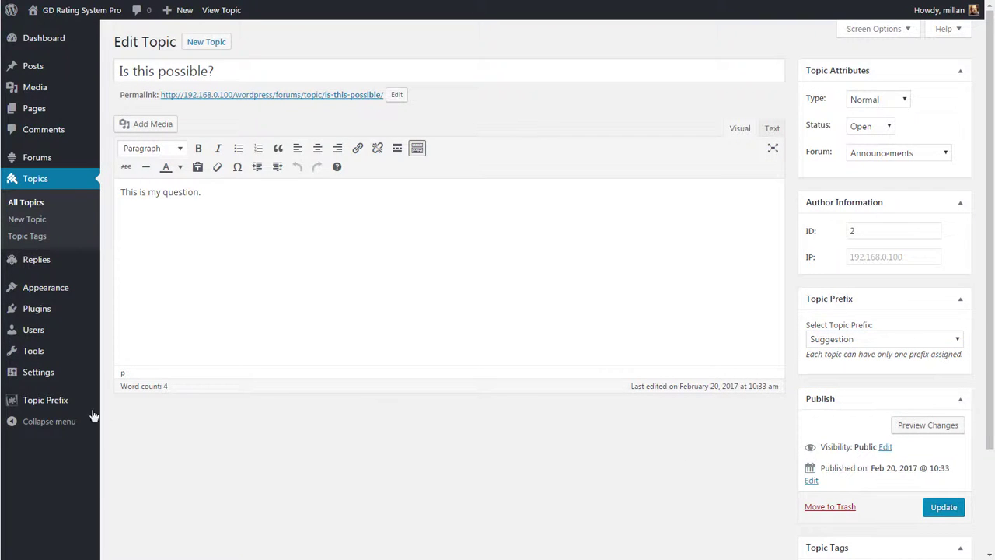
{"action": "mouse_move", "coordinate": [60, 405]}
{"action": "left_click", "coordinate": [144, 440]}
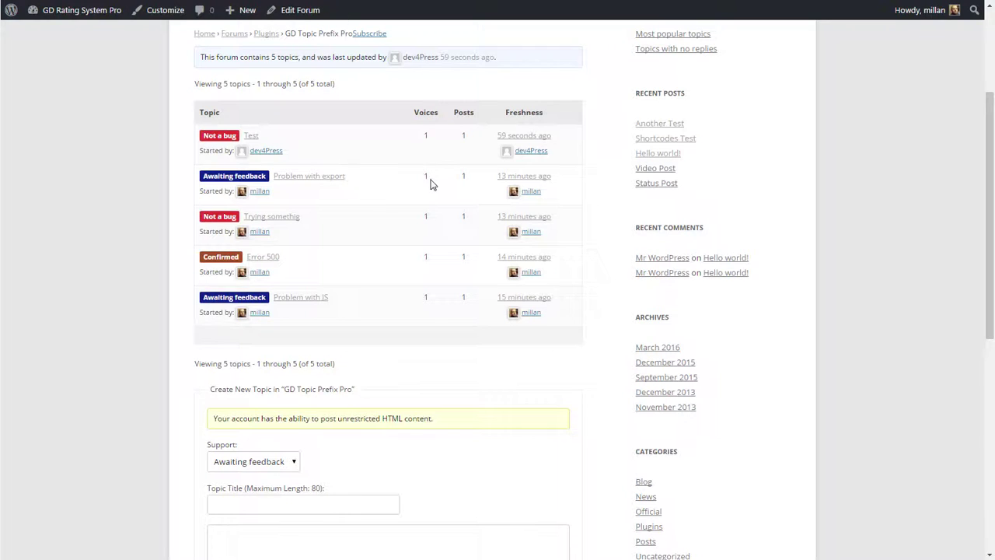
{"action": "scroll", "coordinate": [432, 184], "scroll_direction": "up", "scroll_amount": 1}
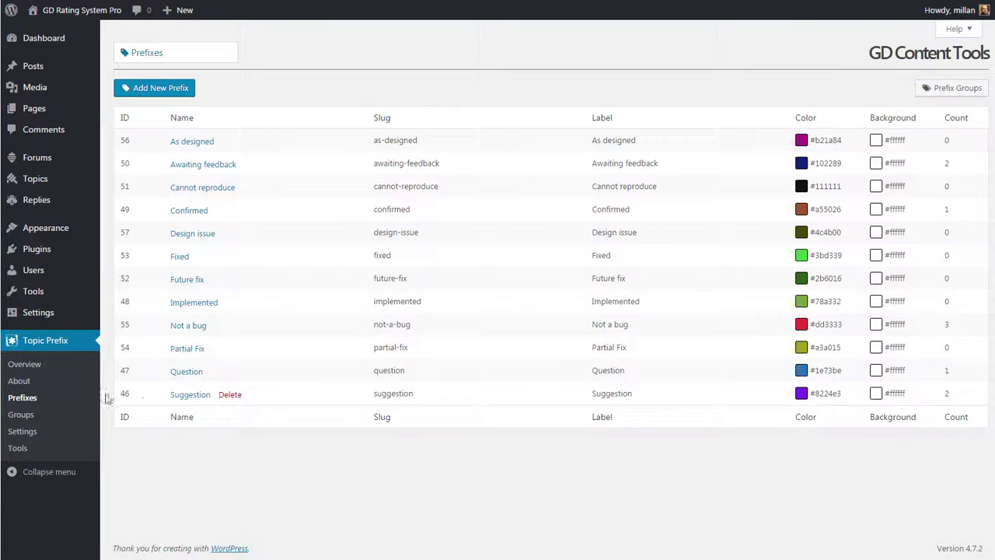
- Set the Support prefix group's display style to Basic, save the group, and reload the GD Topic Prefix Pro forum page
{"action": "left_click", "coordinate": [39, 417]}
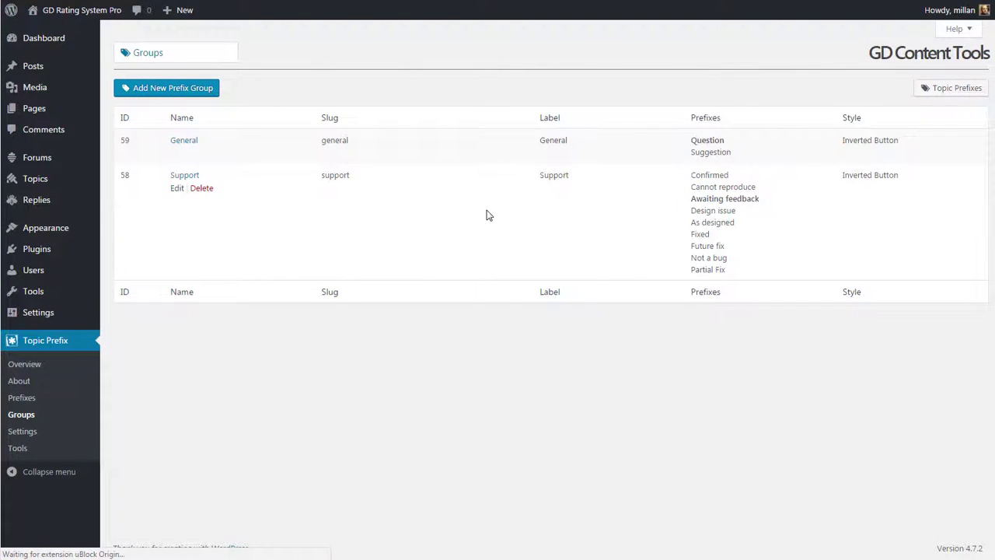
{"action": "scroll", "coordinate": [382, 337], "scroll_direction": "down", "scroll_amount": 4}
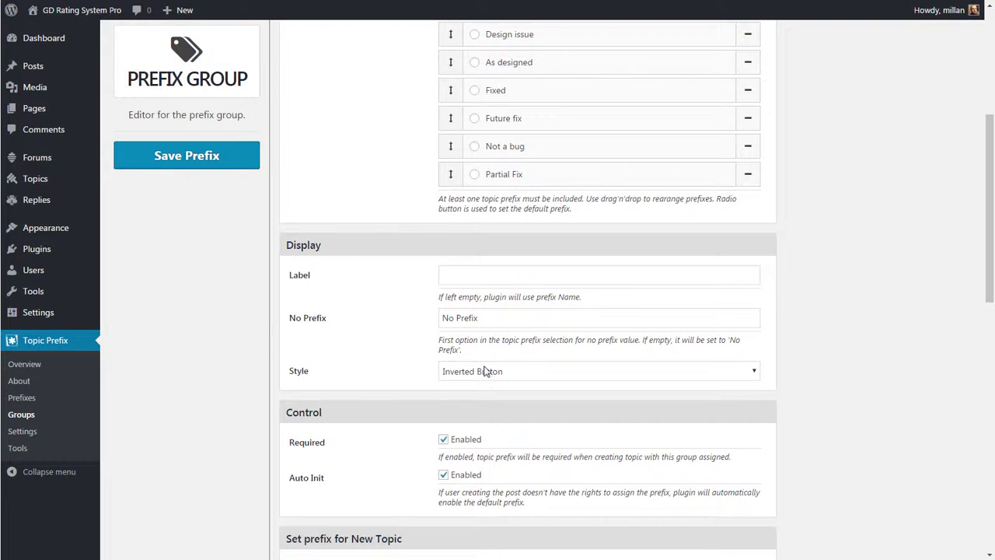
{"action": "left_click", "coordinate": [484, 371]}
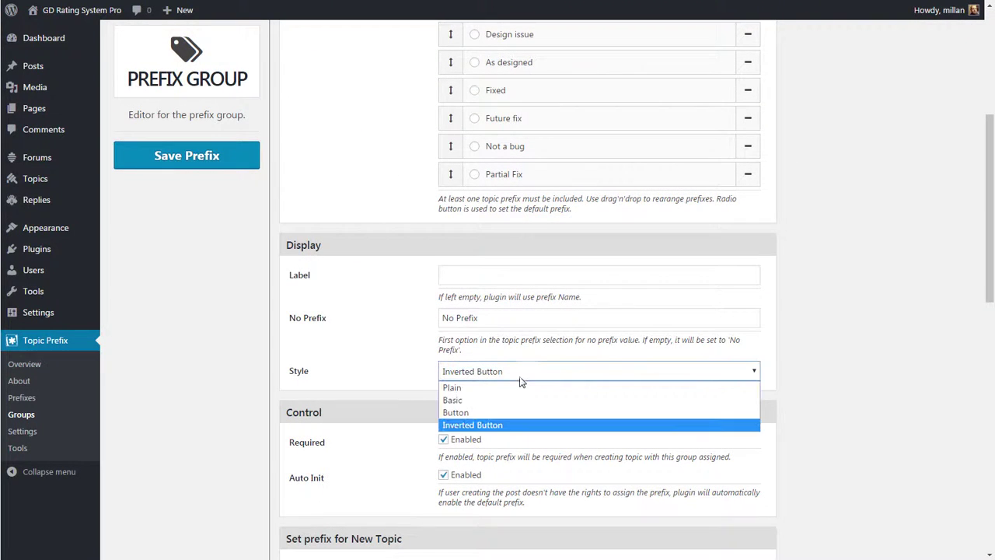
{"action": "left_click", "coordinate": [477, 406]}
{"action": "left_click", "coordinate": [230, 168]}
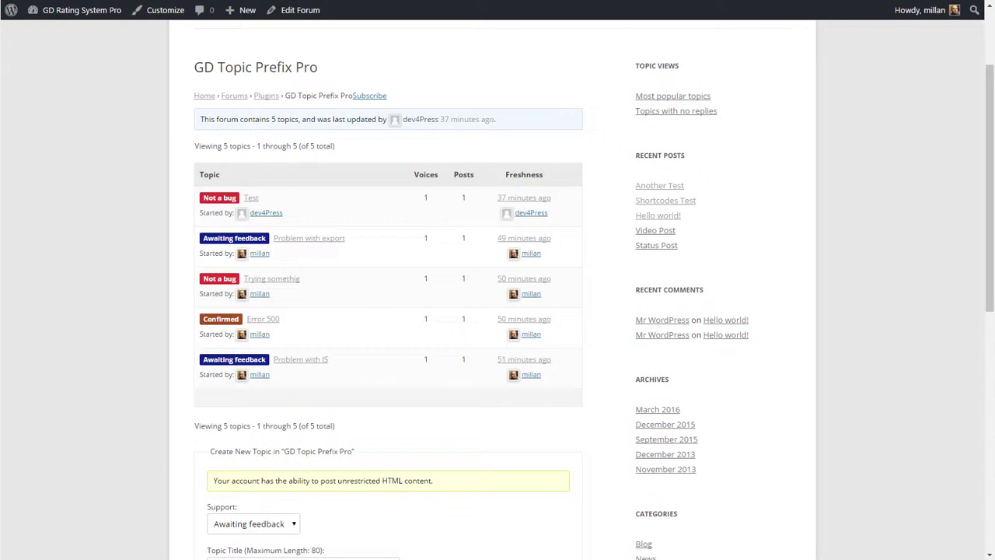
{"action": "key", "text": "F5"}
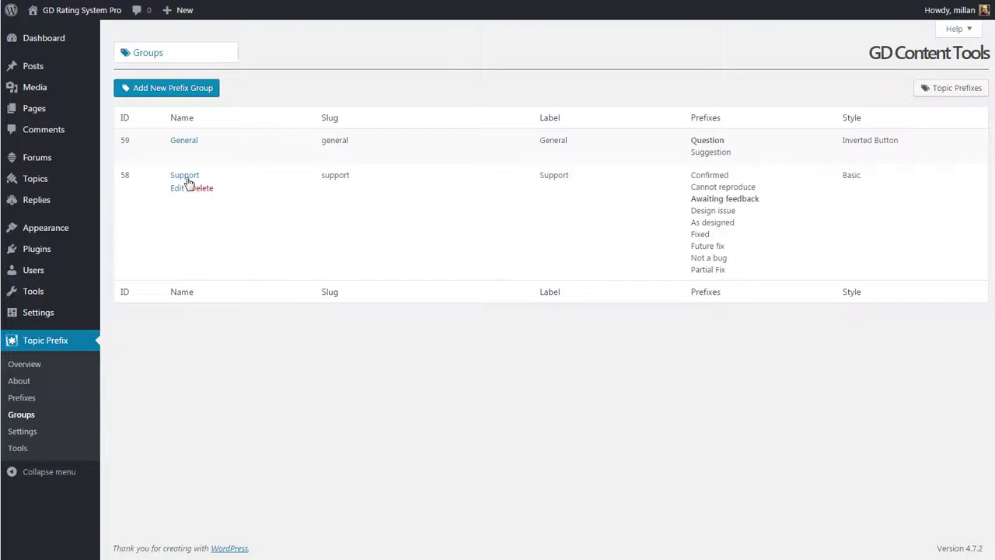
- Set the Support prefix group's display style to Inverted Button and save the group
{"action": "left_click", "coordinate": [178, 190]}
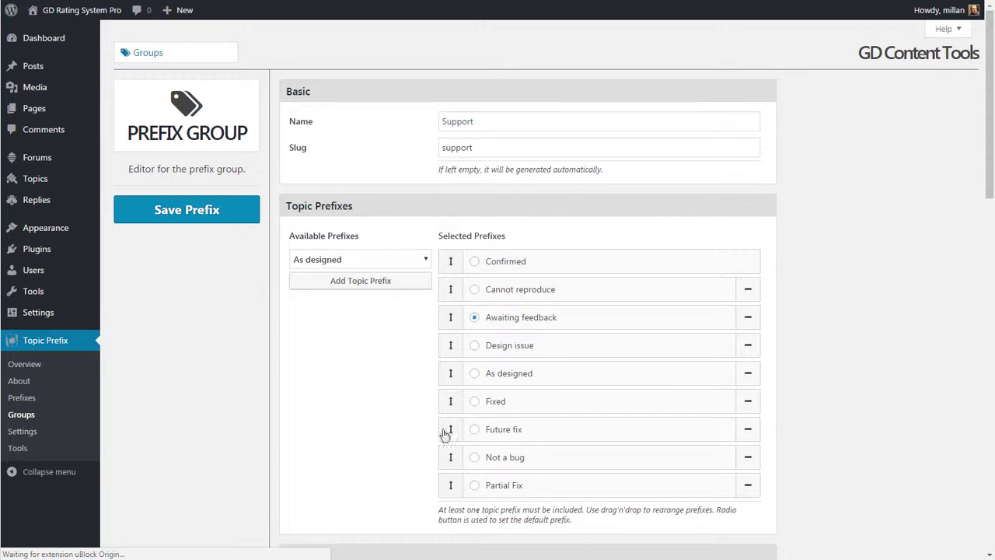
{"action": "scroll", "coordinate": [427, 365], "scroll_direction": "down", "scroll_amount": 5}
{"action": "left_click", "coordinate": [474, 308]}
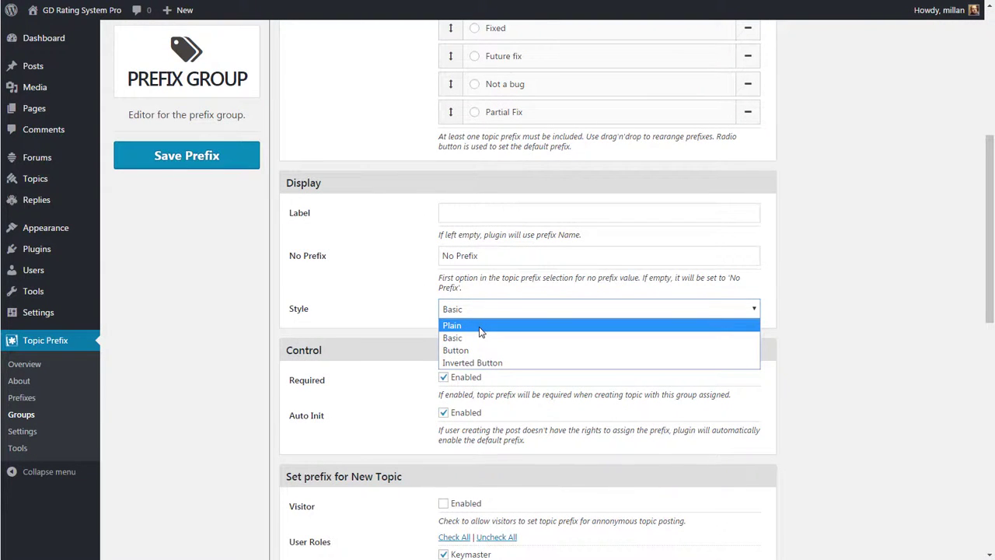
{"action": "left_click", "coordinate": [498, 363]}
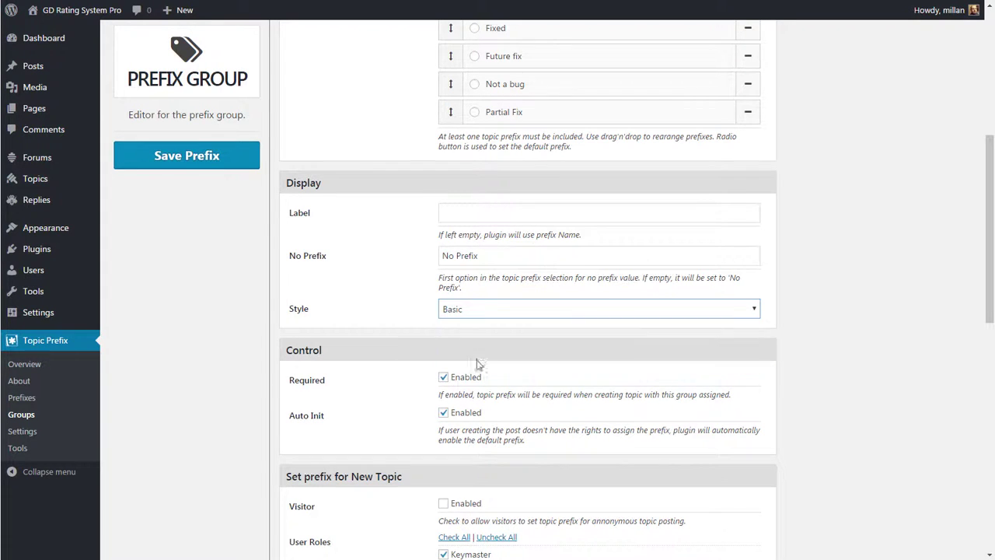
{"action": "left_click", "coordinate": [175, 164]}
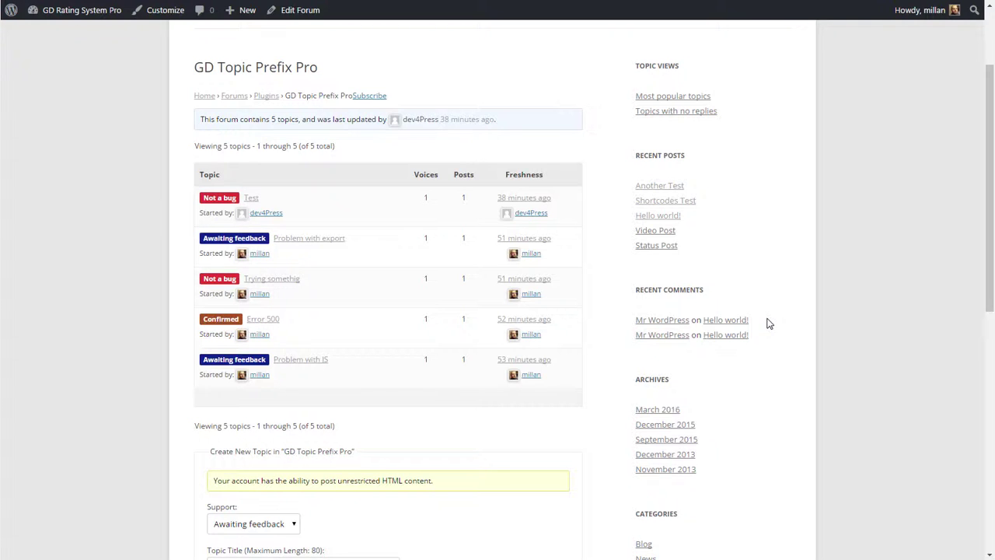
- Submit a new topic in the GD Topic Prefix Pro forum with prefix Design issue, title "Test design issue" and content "Test"
{"action": "scroll", "coordinate": [768, 324], "scroll_direction": "down", "scroll_amount": 2}
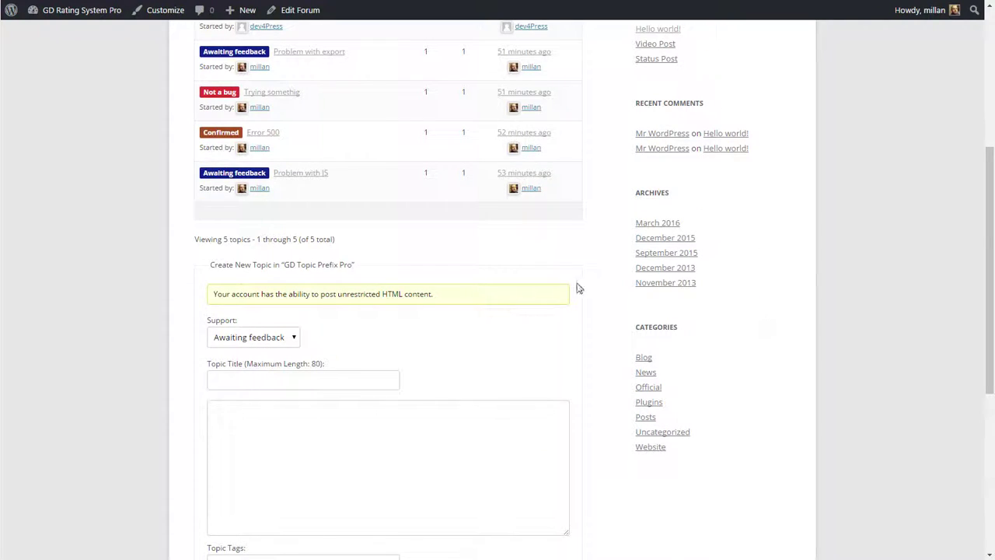
{"action": "scroll", "coordinate": [575, 288], "scroll_direction": "down", "scroll_amount": 2}
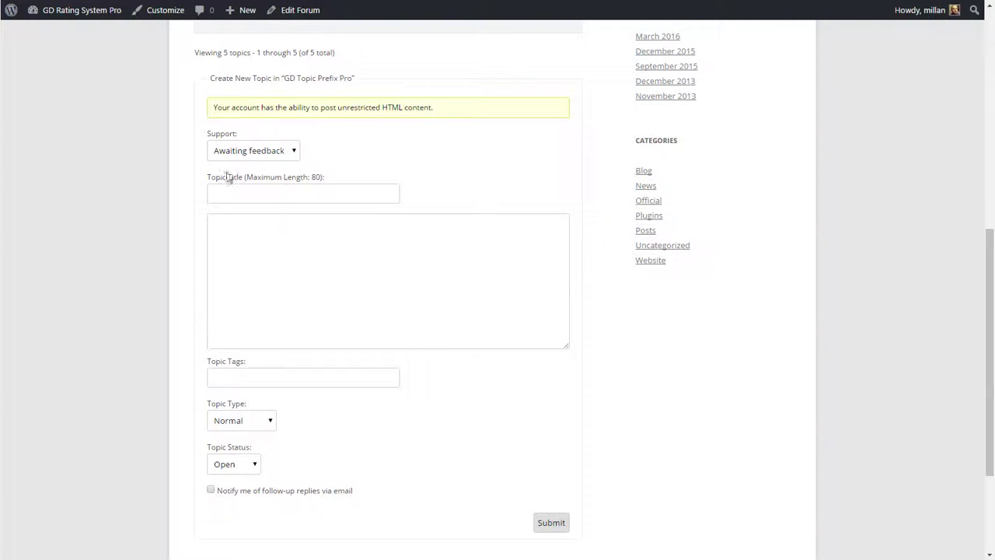
{"action": "left_click", "coordinate": [285, 152]}
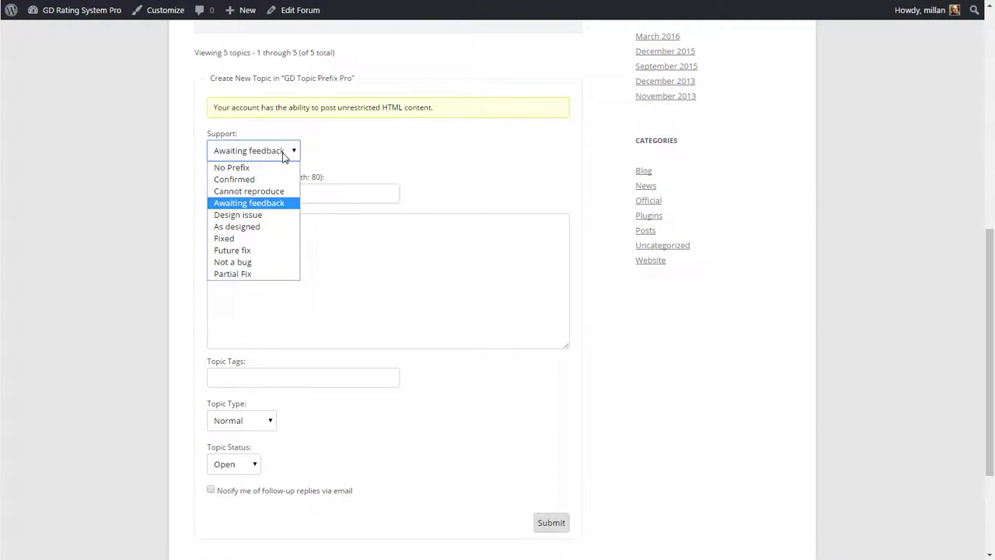
{"action": "left_click", "coordinate": [364, 155]}
{"action": "left_click", "coordinate": [286, 158]}
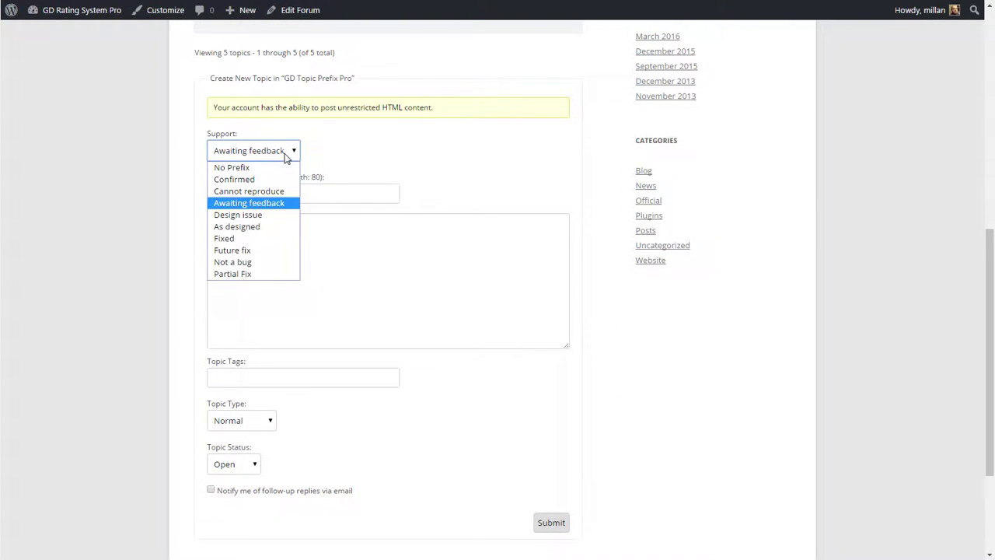
{"action": "left_click", "coordinate": [258, 215]}
{"action": "left_click", "coordinate": [253, 193]}
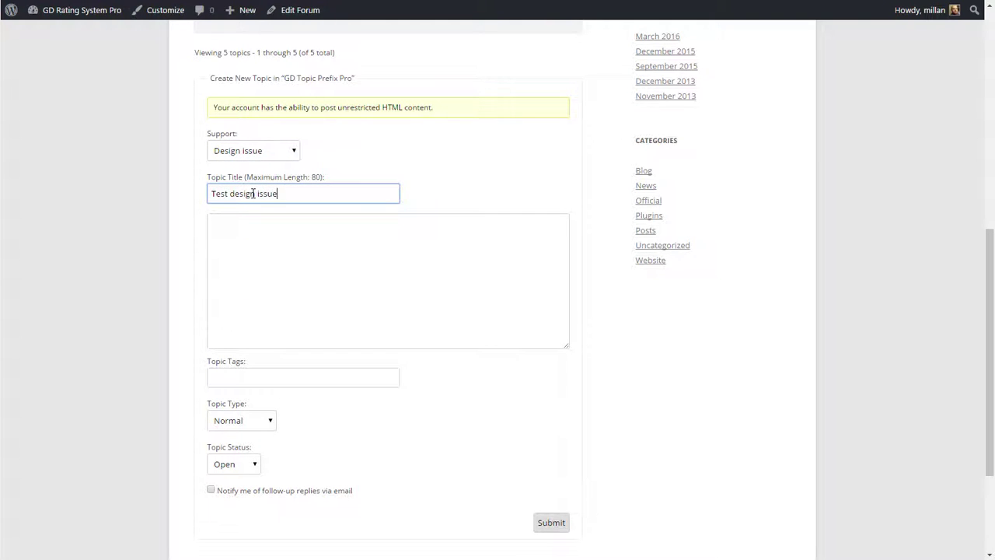
{"action": "key", "text": "Tab"}
{"action": "type", "text": "Test"}
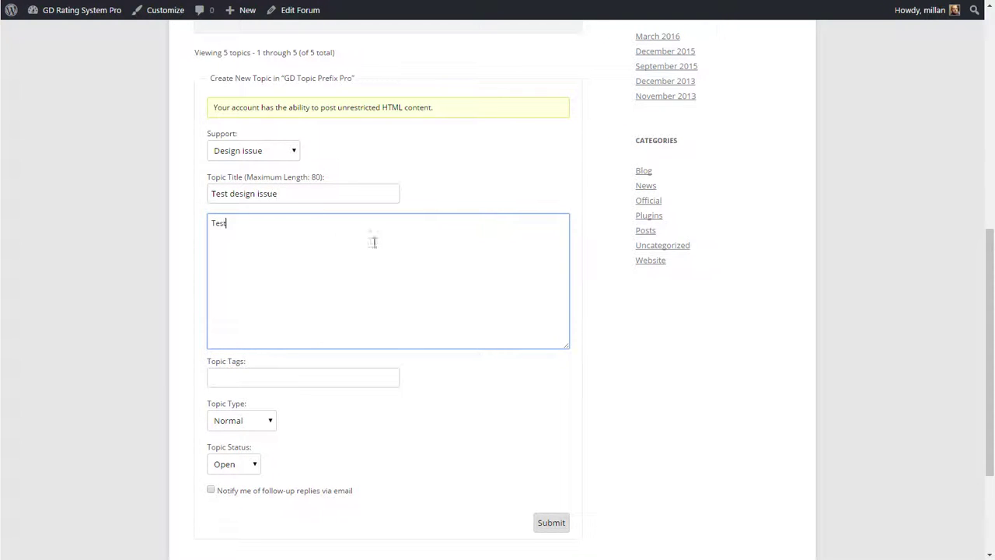
{"action": "left_click", "coordinate": [549, 528]}
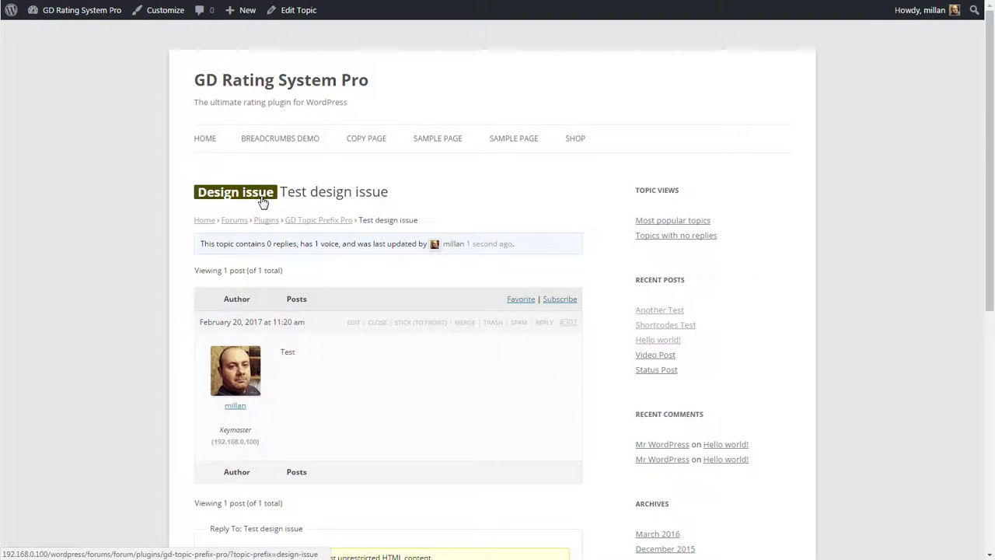
- Open the "Test design issue" topic from the forum's topic list, change its prefix to As designed and submit the edit
{"action": "left_click", "coordinate": [323, 222]}
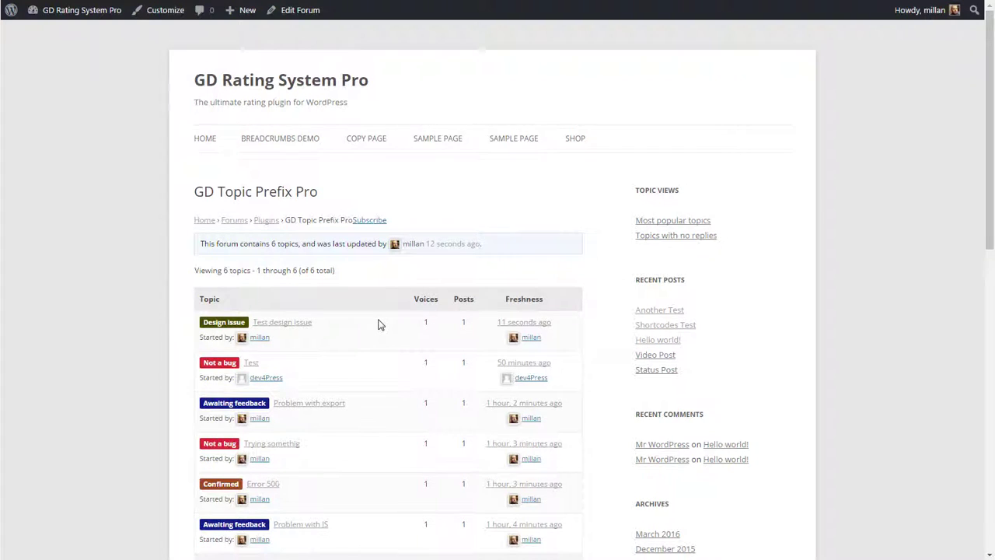
{"action": "scroll", "coordinate": [378, 322], "scroll_direction": "down", "scroll_amount": 3}
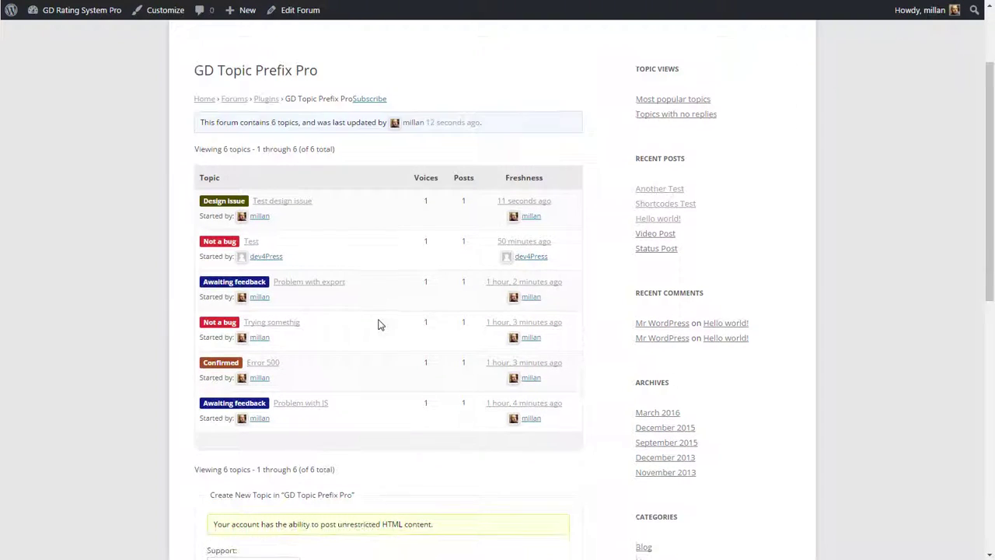
{"action": "left_click", "coordinate": [309, 200]}
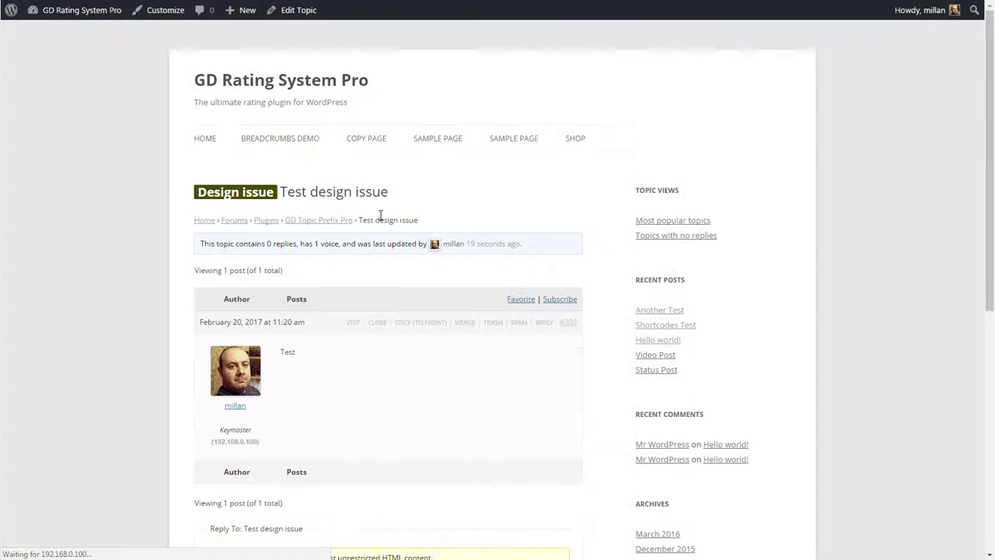
{"action": "left_click", "coordinate": [354, 325]}
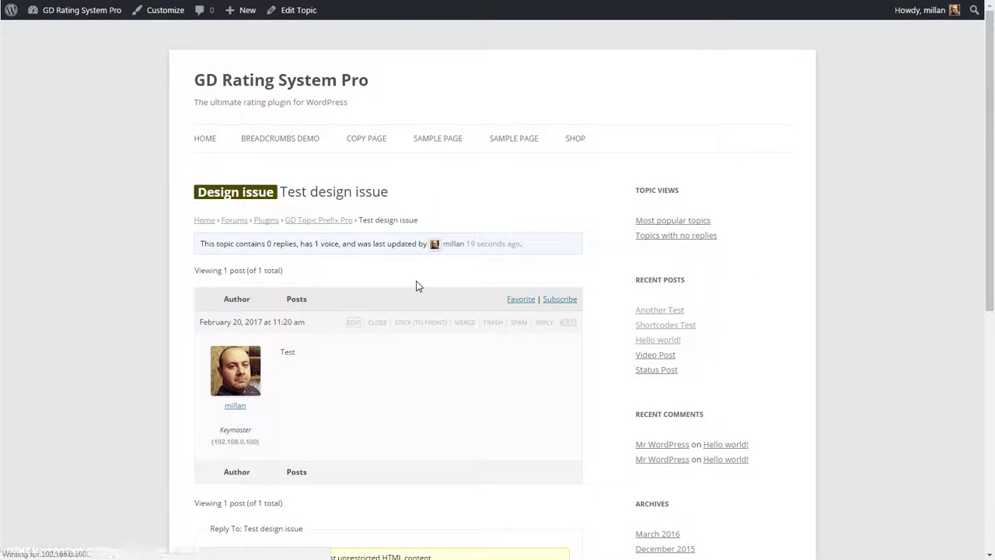
{"action": "scroll", "coordinate": [167, 311], "scroll_direction": "down", "scroll_amount": 2}
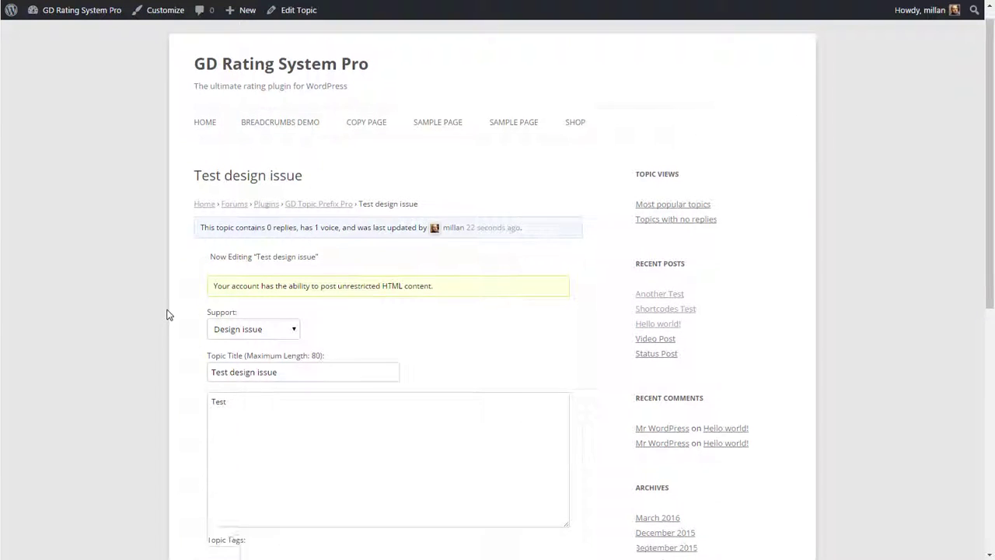
{"action": "left_click", "coordinate": [257, 221]}
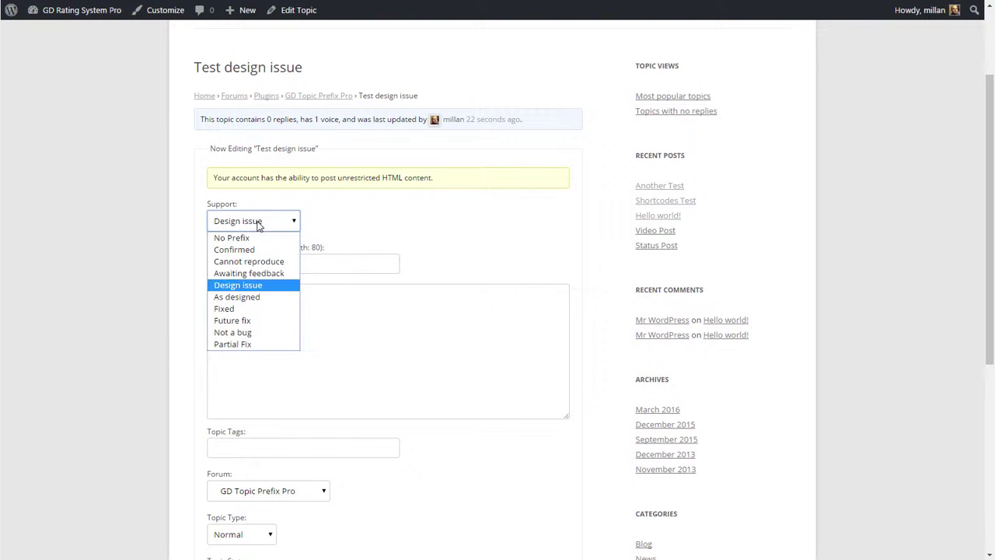
{"action": "left_click", "coordinate": [258, 297]}
{"action": "scroll", "coordinate": [472, 313], "scroll_direction": "down", "scroll_amount": 5}
{"action": "left_click", "coordinate": [551, 403]}
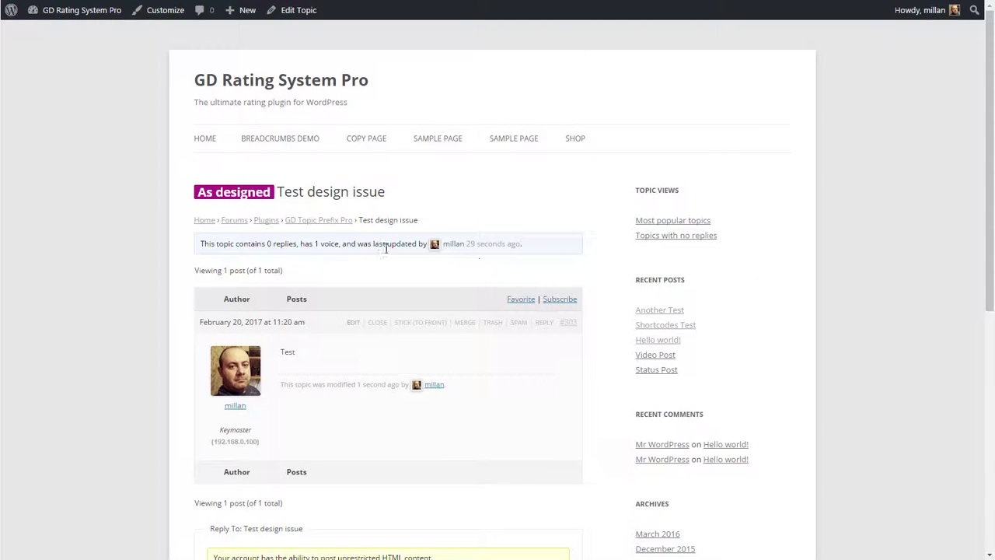
- Return to the GD Topic Prefix Pro forum and filter its topics by the Awaiting feedback prefix
{"action": "left_click", "coordinate": [329, 221]}
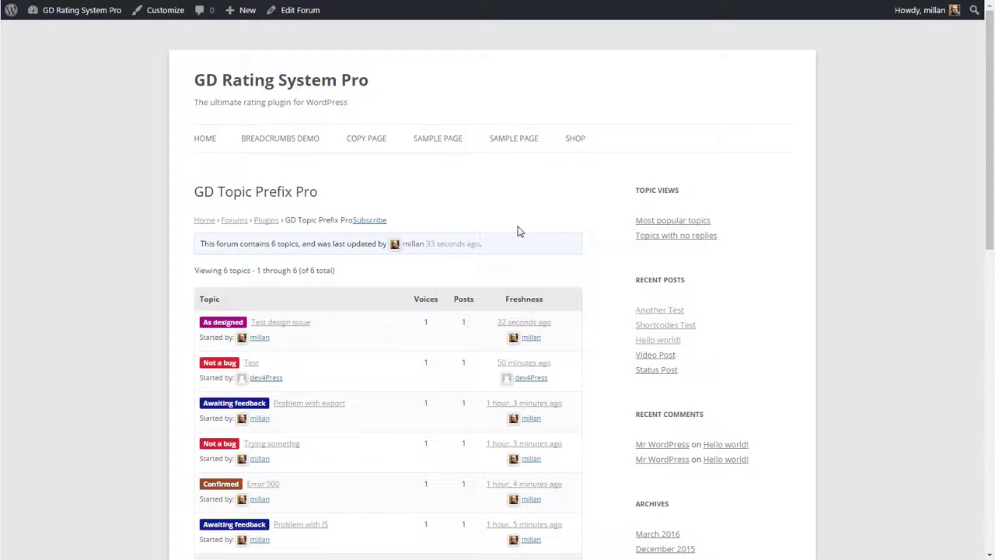
{"action": "scroll", "coordinate": [519, 231], "scroll_direction": "down", "scroll_amount": 2}
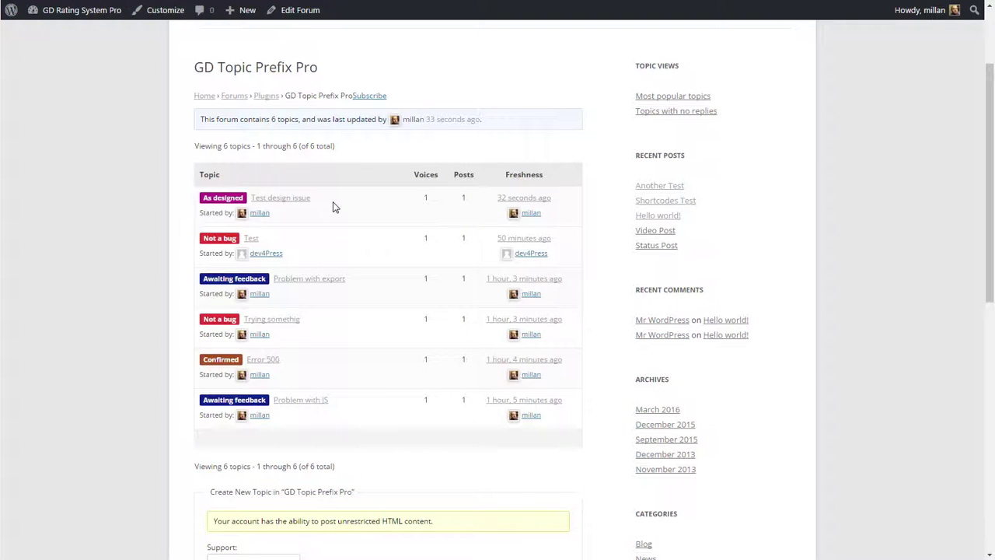
{"action": "left_click", "coordinate": [227, 281]}
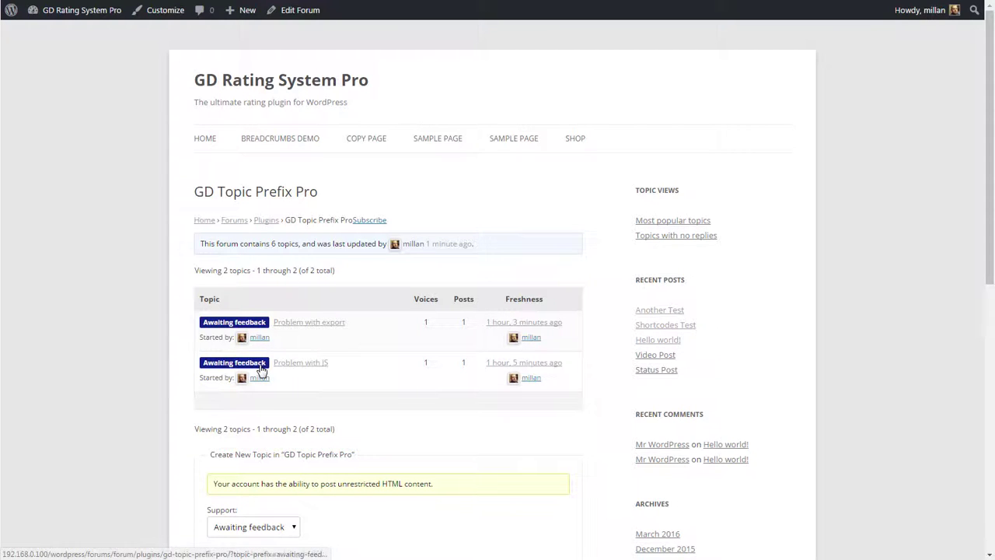
- Reopen the GD Topic Prefix Pro forum through its parent Plugins forum and filter its topics by the Not a bug prefix
{"action": "left_click", "coordinate": [266, 221]}
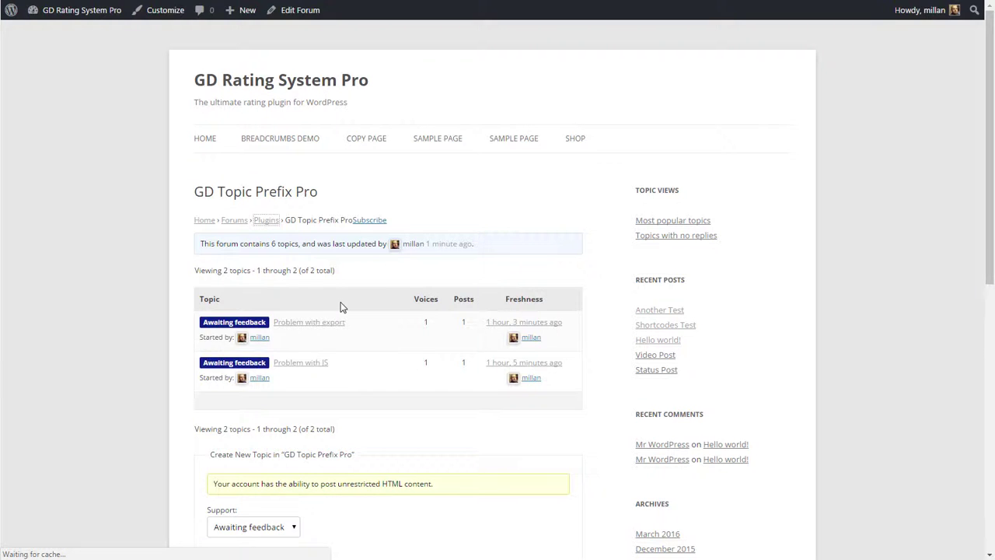
{"action": "left_click", "coordinate": [246, 370]}
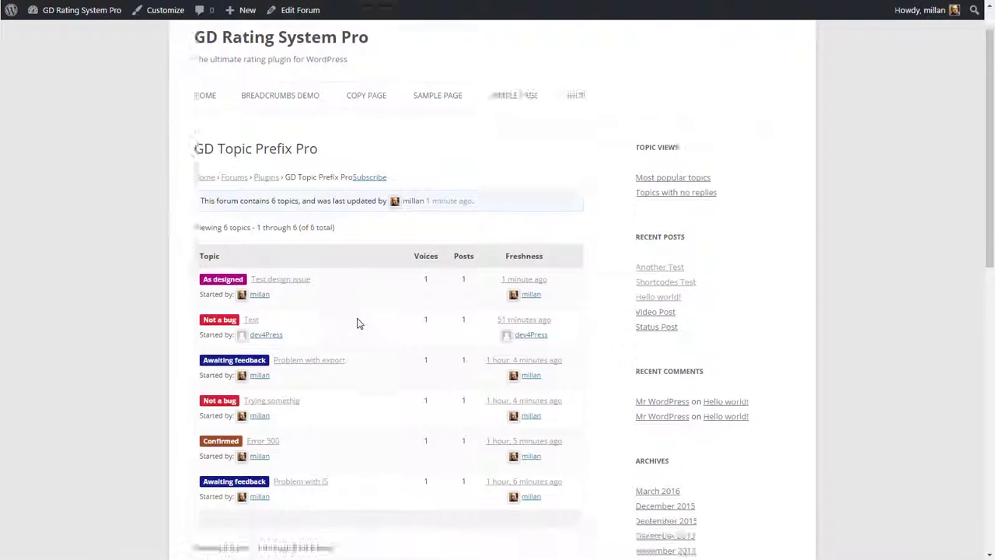
{"action": "scroll", "coordinate": [356, 323], "scroll_direction": "down", "scroll_amount": 3}
{"action": "left_click", "coordinate": [222, 263]}
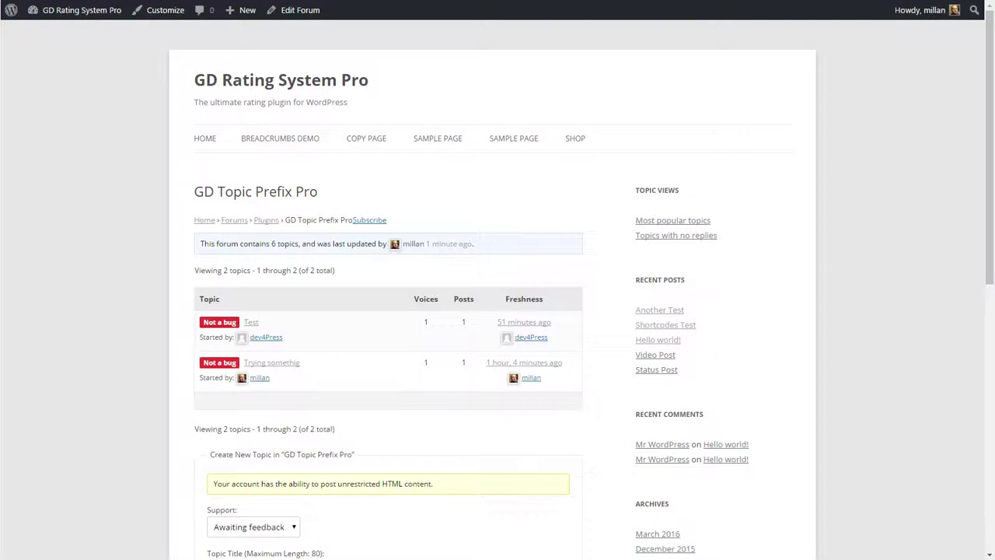
- Go back to the plugin's administration and open its Basics settings to view the prefix display and topics list options
{"action": "key", "text": "Return"}
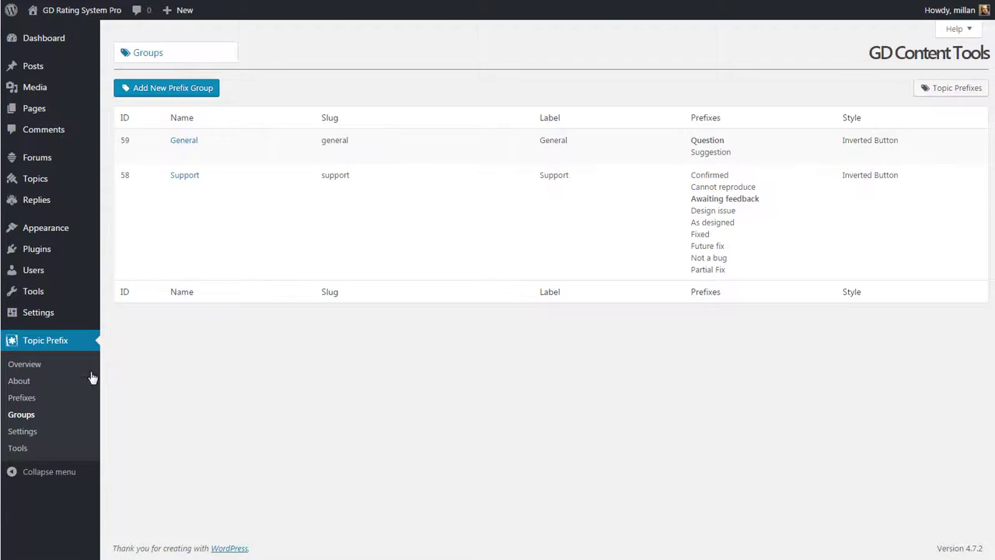
{"action": "left_click", "coordinate": [31, 431]}
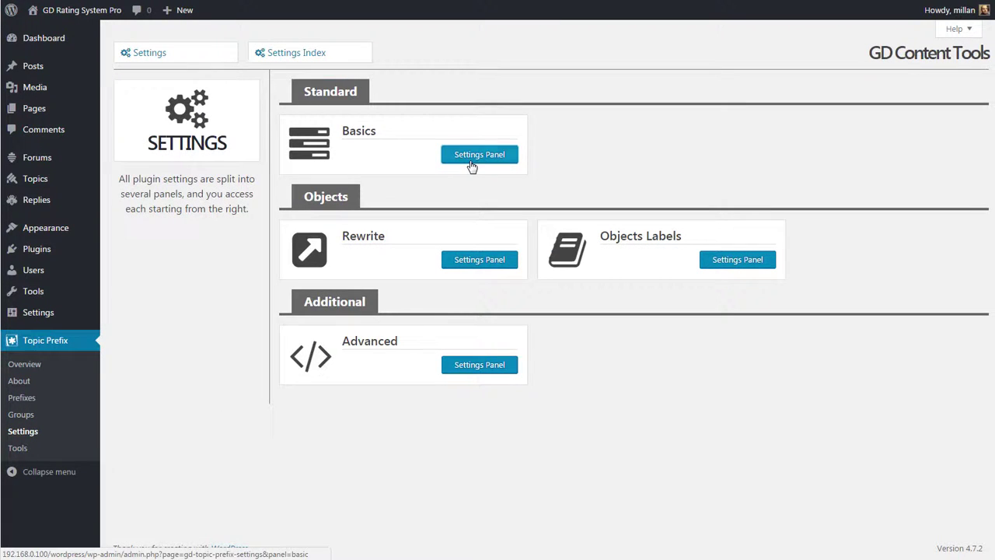
{"action": "left_click", "coordinate": [471, 165]}
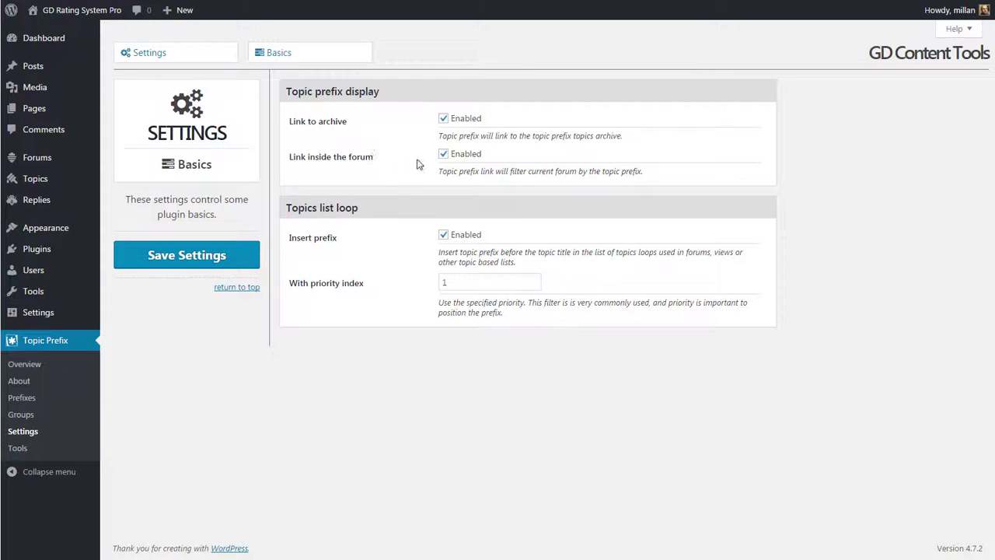
- Disable the Link inside the forum option for topic prefixes and save the settings
{"action": "left_click", "coordinate": [444, 155]}
{"action": "left_click", "coordinate": [193, 248]}
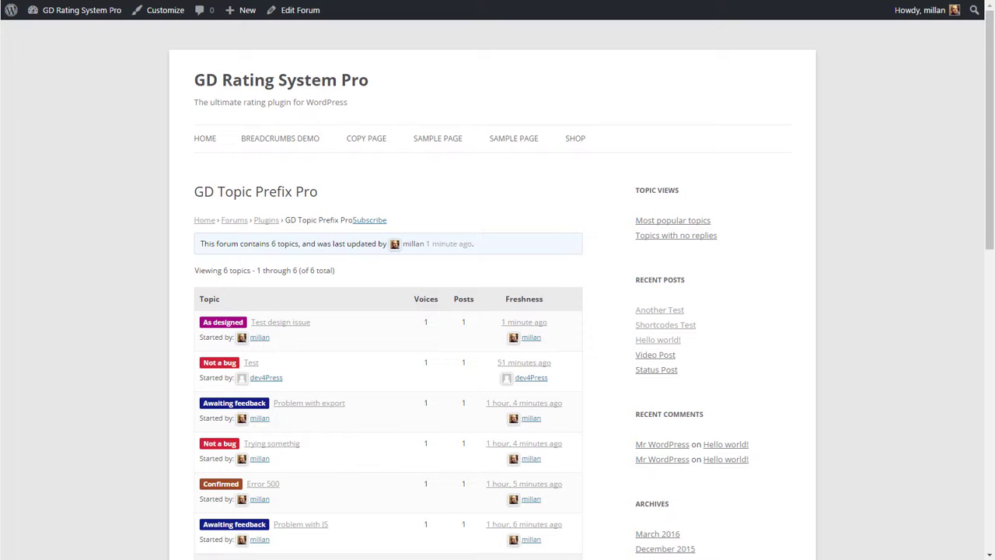
- Reload the GD Topic Prefix Pro forum and view the prefix archives for As designed and Not a bug
{"action": "key", "text": "F5"}
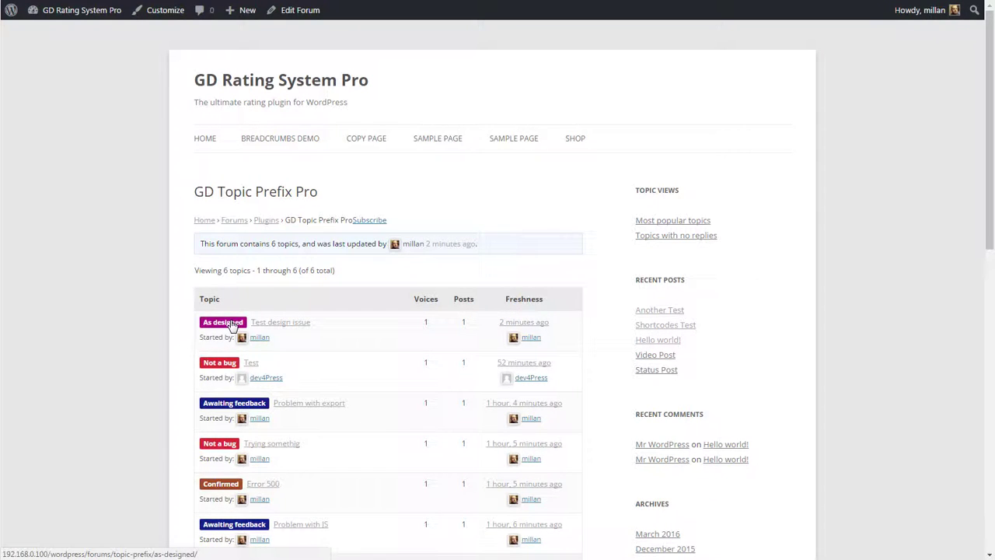
{"action": "left_click", "coordinate": [223, 322]}
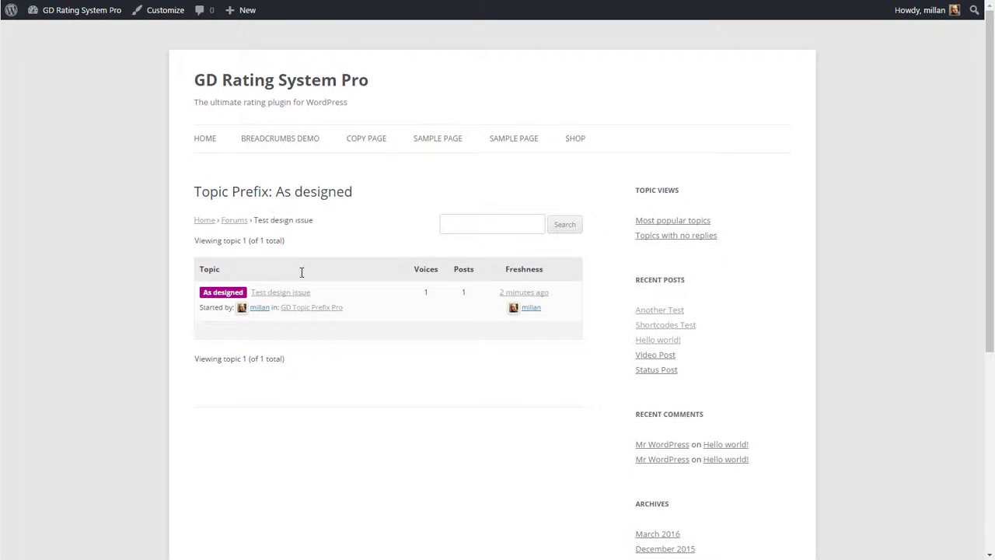
{"action": "key", "text": "alt+Left"}
{"action": "left_click", "coordinate": [219, 362]}
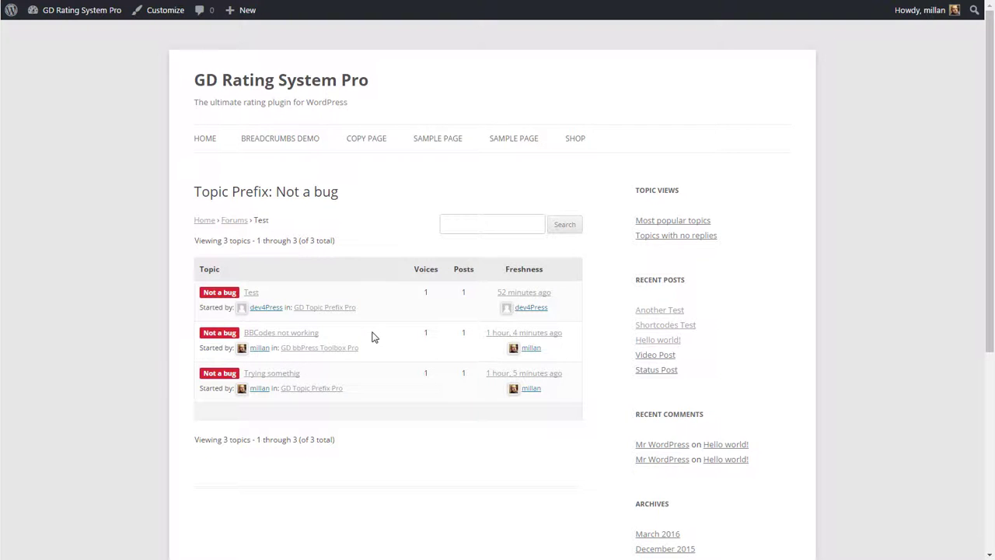
{"action": "scroll", "coordinate": [373, 336], "scroll_direction": "down", "scroll_amount": 3}
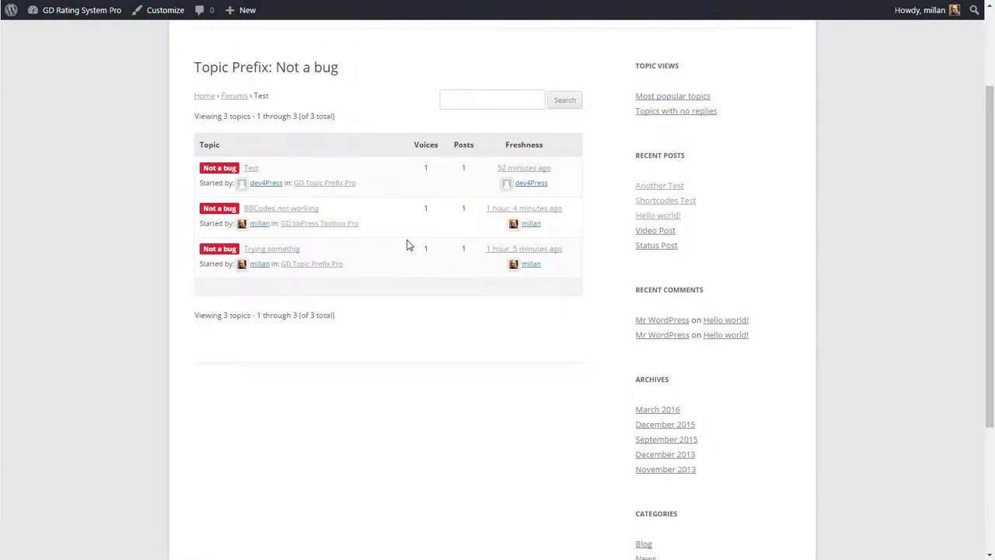
{"action": "scroll", "coordinate": [406, 245], "scroll_direction": "up", "scroll_amount": 3}
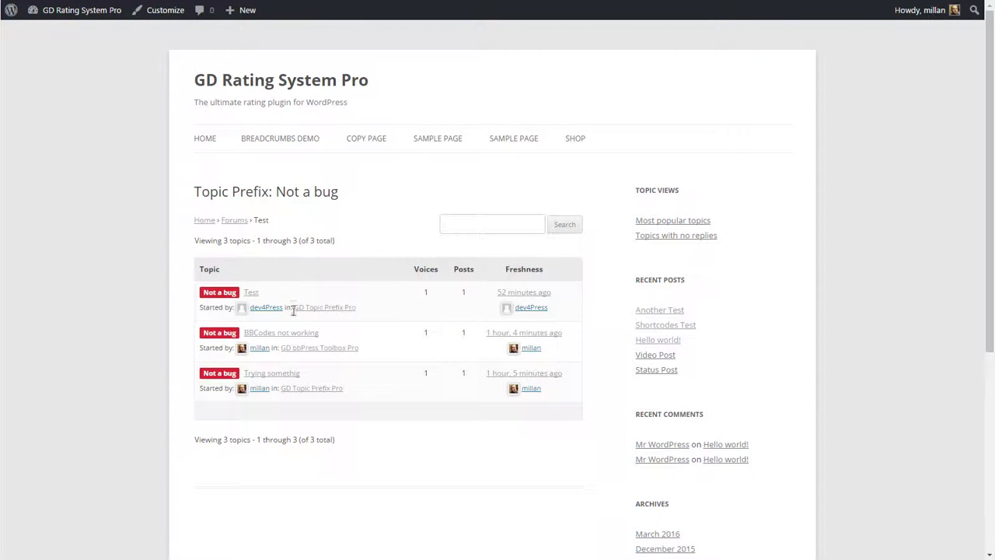
- Open the GD Topic Prefix Pro forum from the archive, view its "Problem with export" topic and return to the topic list
{"action": "left_click", "coordinate": [337, 307]}
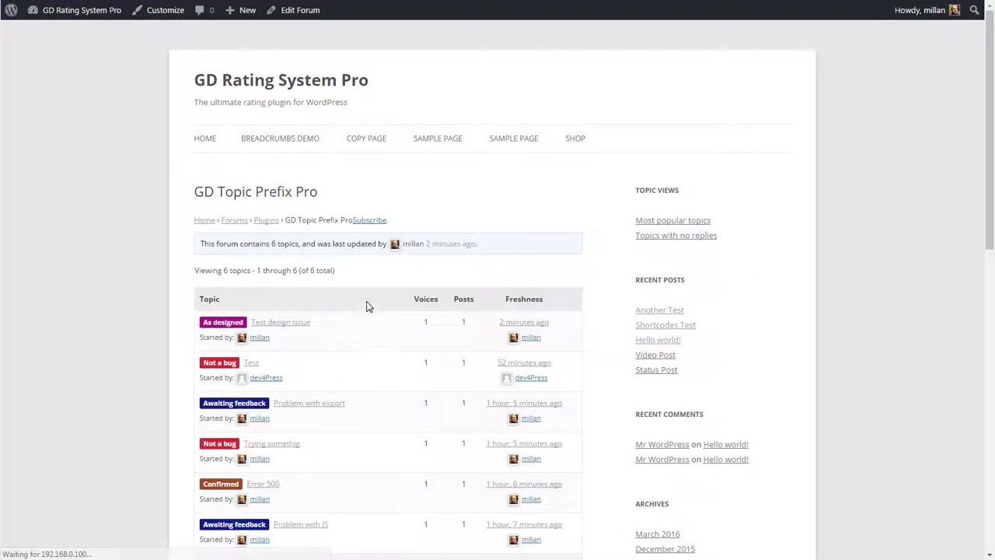
{"action": "scroll", "coordinate": [389, 322], "scroll_direction": "down", "scroll_amount": 3}
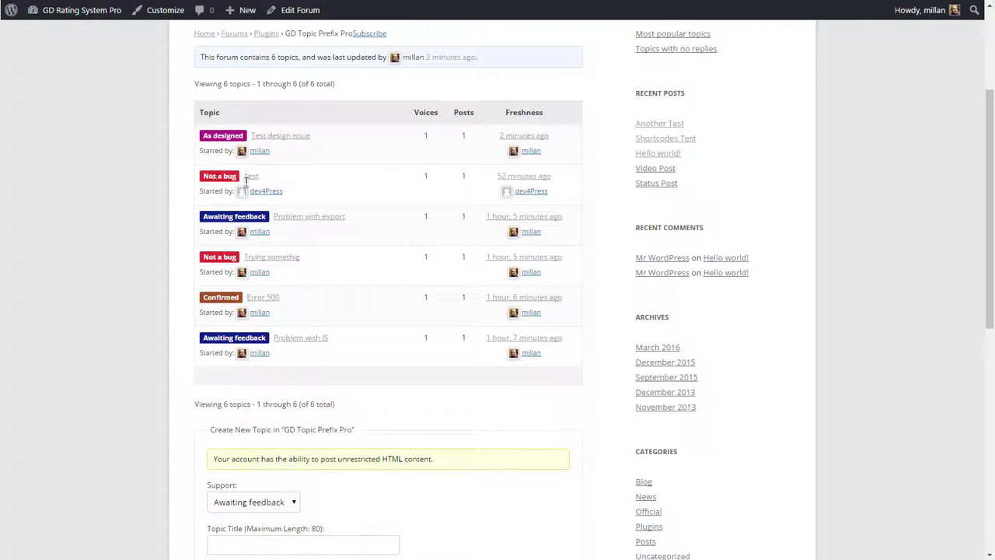
{"action": "left_click", "coordinate": [294, 219]}
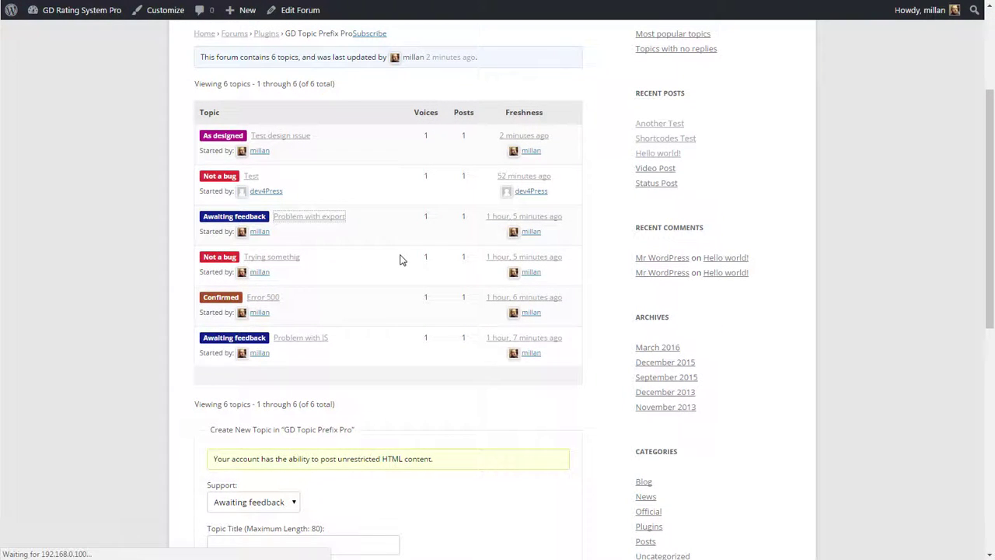
{"action": "scroll", "coordinate": [405, 260], "scroll_direction": "down", "scroll_amount": 3}
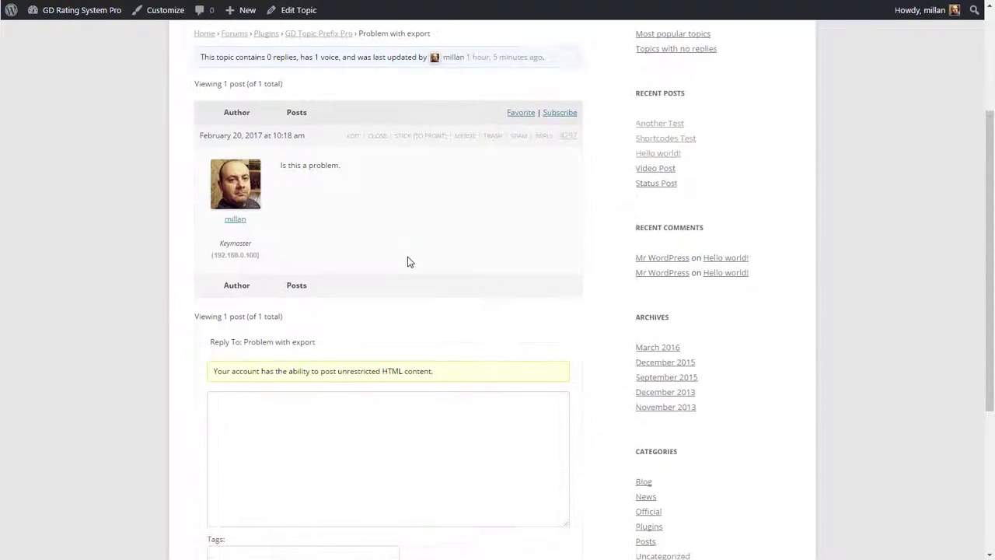
{"action": "scroll", "coordinate": [409, 262], "scroll_direction": "up", "scroll_amount": 1}
{"action": "left_click", "coordinate": [317, 96]}
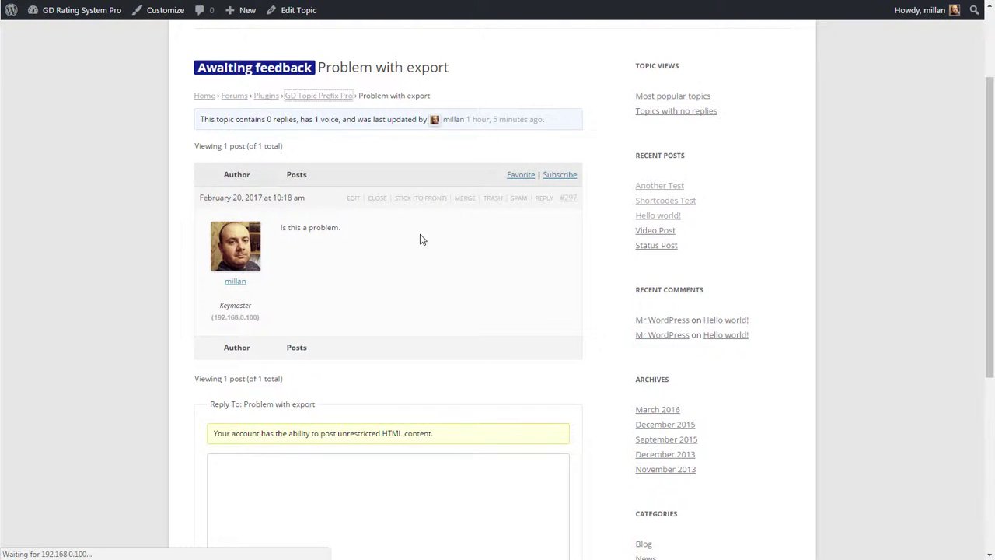
{"action": "scroll", "coordinate": [428, 268], "scroll_direction": "down", "scroll_amount": 2}
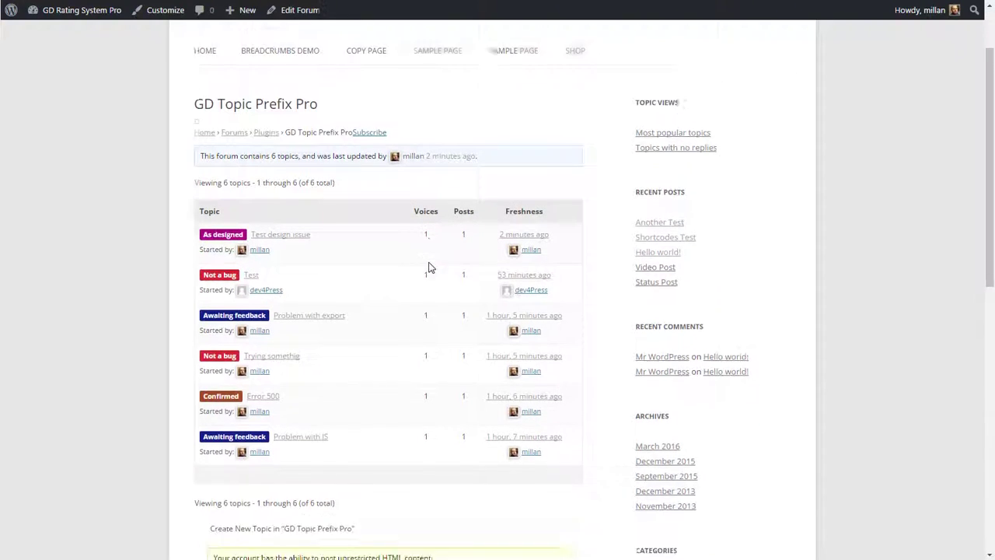
{"action": "scroll", "coordinate": [428, 267], "scroll_direction": "down", "scroll_amount": 2}
{"action": "scroll", "coordinate": [428, 268], "scroll_direction": "up", "scroll_amount": 1}
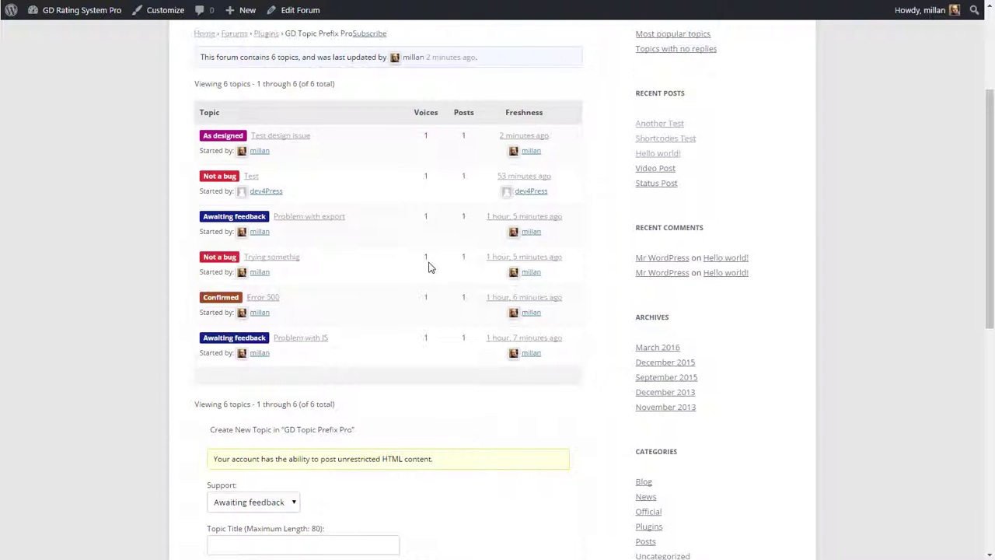
- Open the "Error 500" topic for editing and view its available support prefixes, leaving Confirmed selected
{"action": "left_click", "coordinate": [271, 298]}
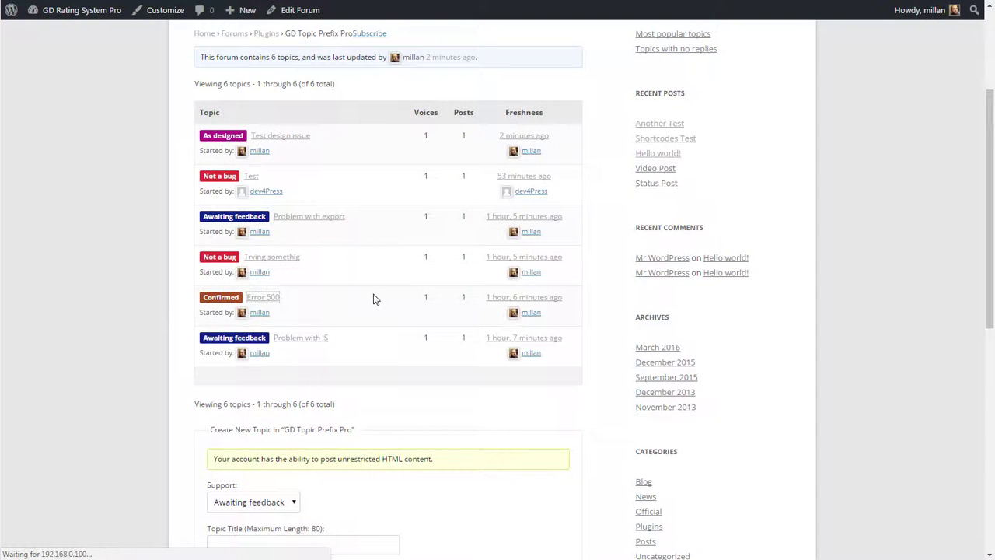
{"action": "scroll", "coordinate": [400, 295], "scroll_direction": "down", "scroll_amount": 5}
{"action": "scroll", "coordinate": [399, 293], "scroll_direction": "up", "scroll_amount": 4}
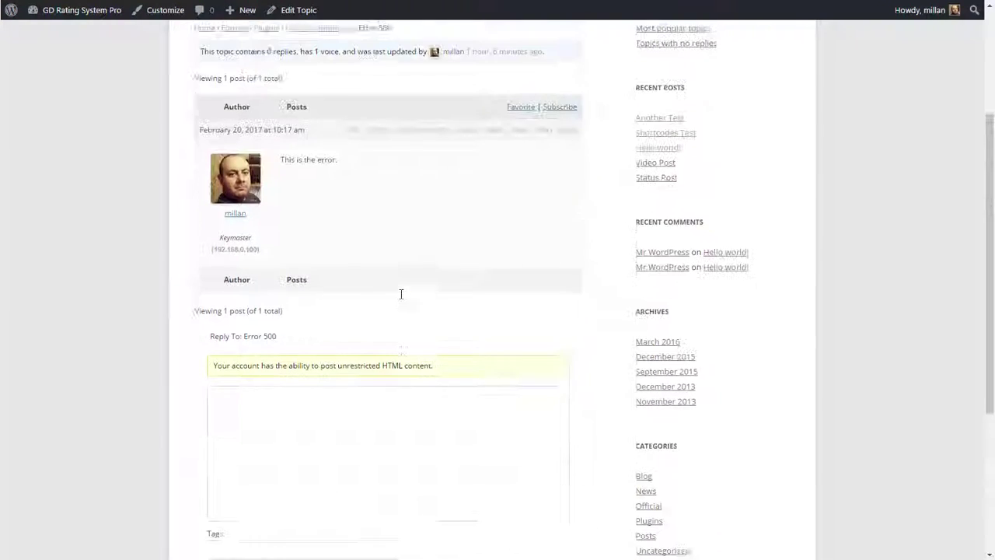
{"action": "left_click", "coordinate": [353, 255]}
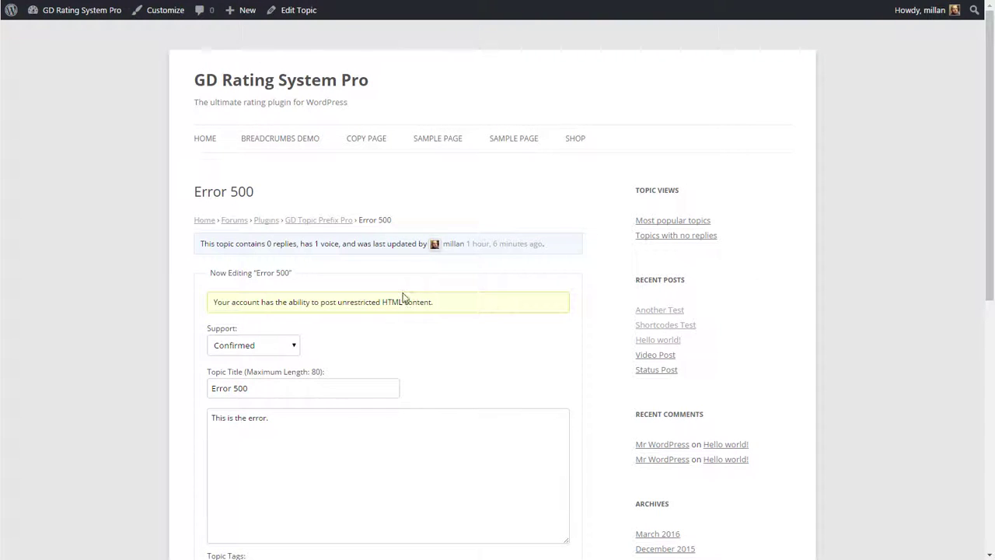
{"action": "left_click", "coordinate": [282, 349]}
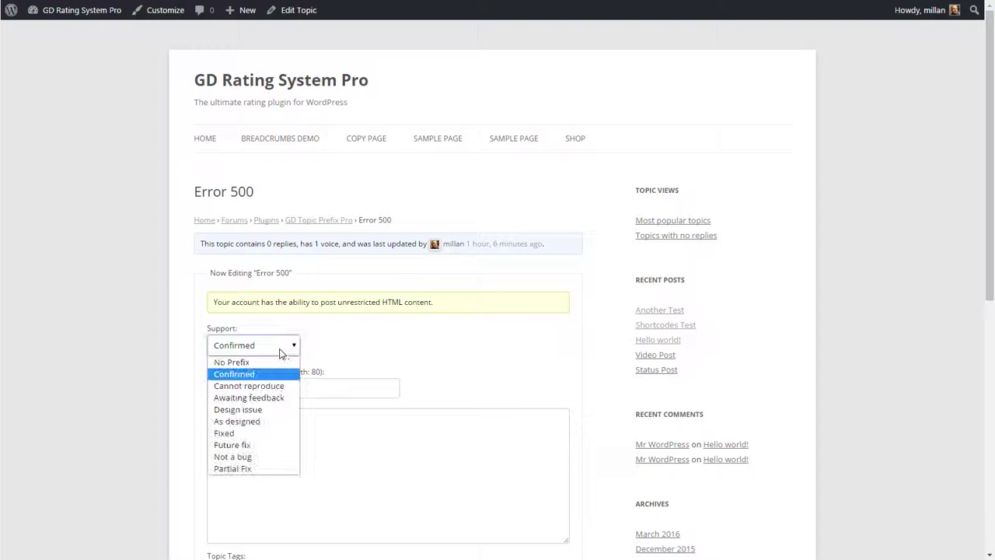
{"action": "left_click", "coordinate": [375, 348]}
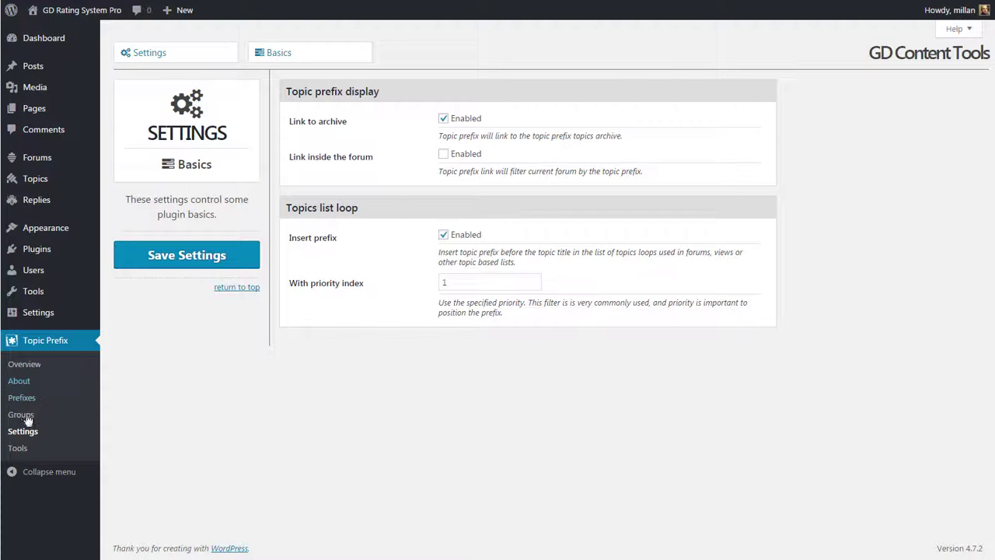
- Open the prefix groups in the plugin's administration, then highlight the Support label above the prefix selector in the topic edit form
{"action": "left_click", "coordinate": [27, 417]}
{"action": "left_click", "coordinate": [249, 1]}
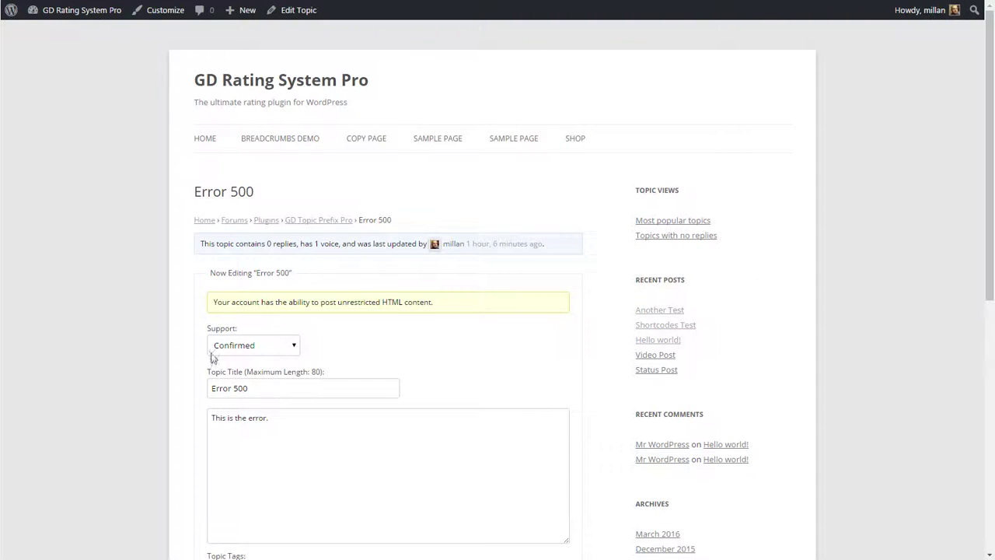
{"action": "left_click_drag", "start_coordinate": [204, 332], "coordinate": [233, 333]}
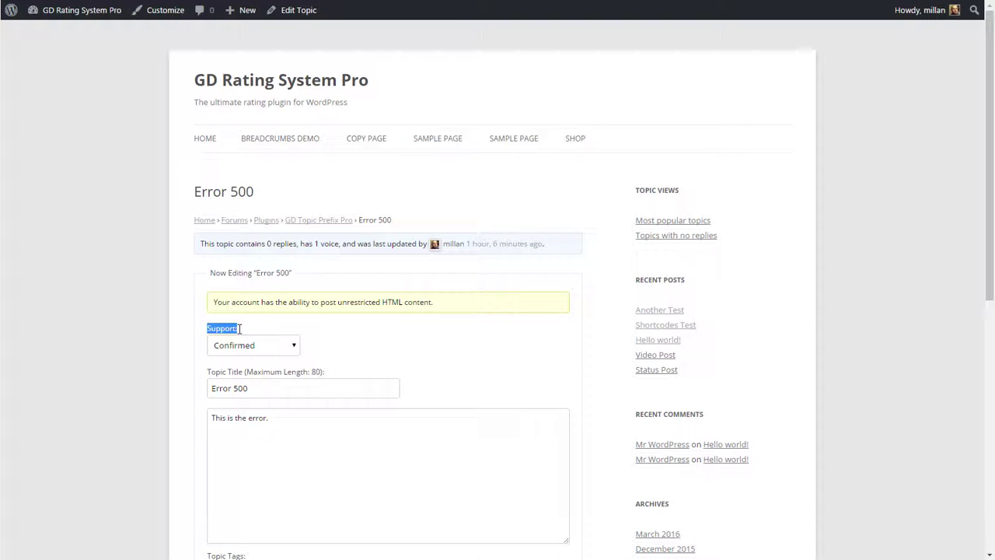
{"action": "left_click", "coordinate": [248, 335]}
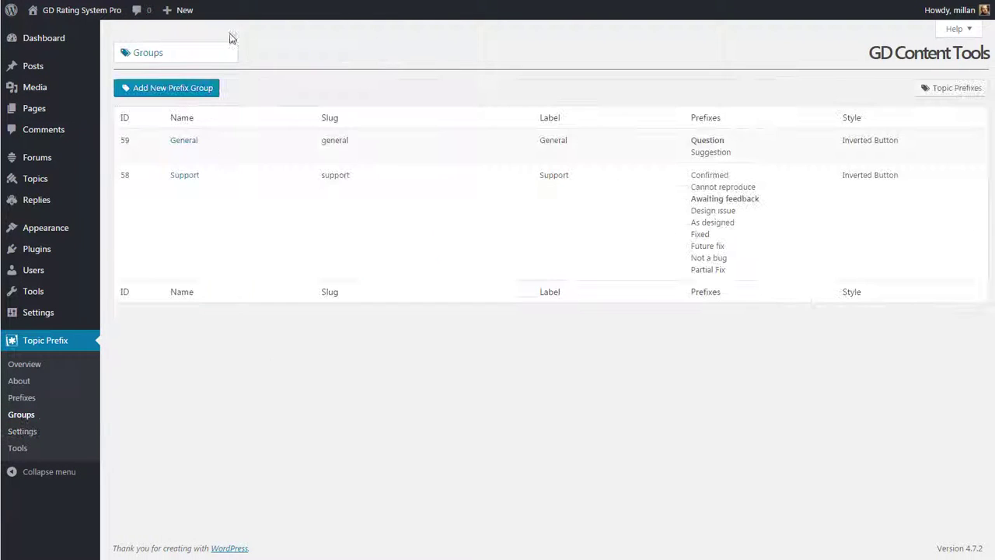
- Open the Support prefix group in the plugin's administration and set its label to "Set the support prefix"
{"action": "mouse_move", "coordinate": [195, 189]}
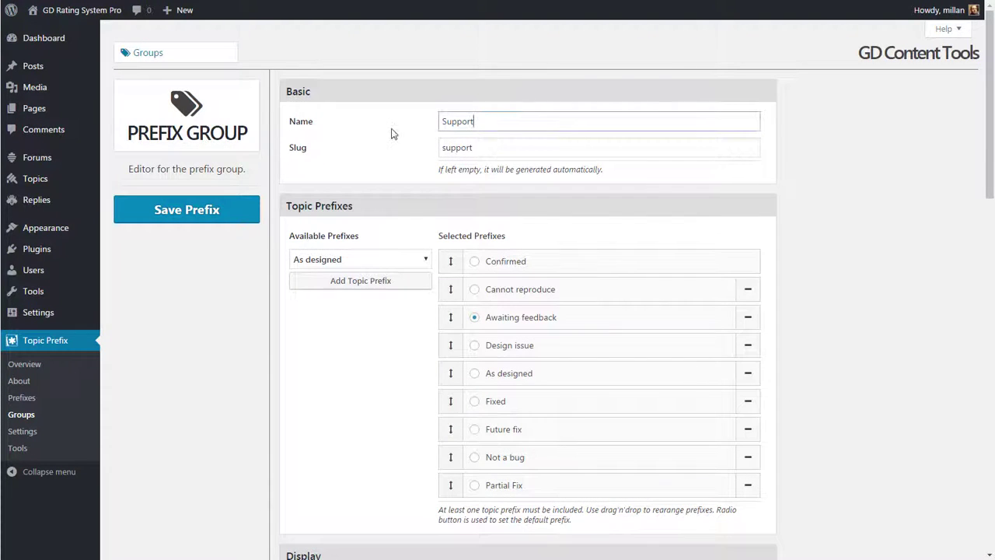
{"action": "scroll", "coordinate": [435, 233], "scroll_direction": "down", "scroll_amount": 5}
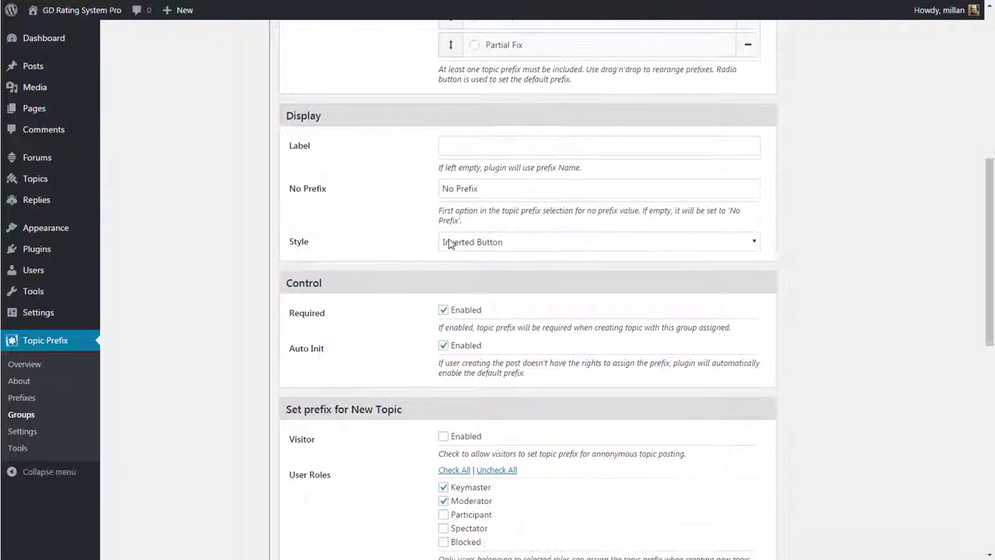
{"action": "left_click", "coordinate": [463, 152]}
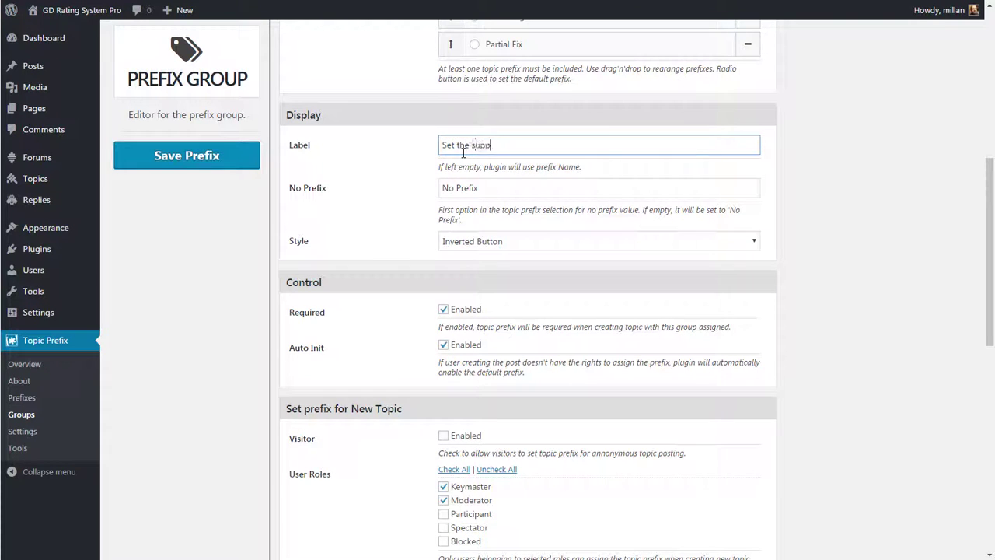
{"action": "type", "text": "ort [prefiox"}
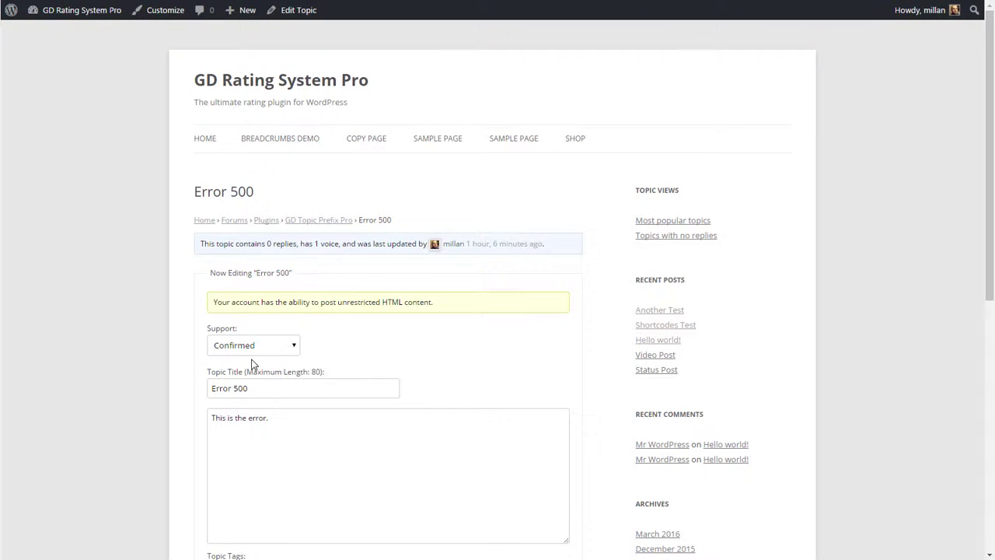
- Check the no-prefix option in the topic's prefix selector, then set that option's text to "Remove Prefix" in the Support group and save
{"action": "left_click", "coordinate": [254, 346]}
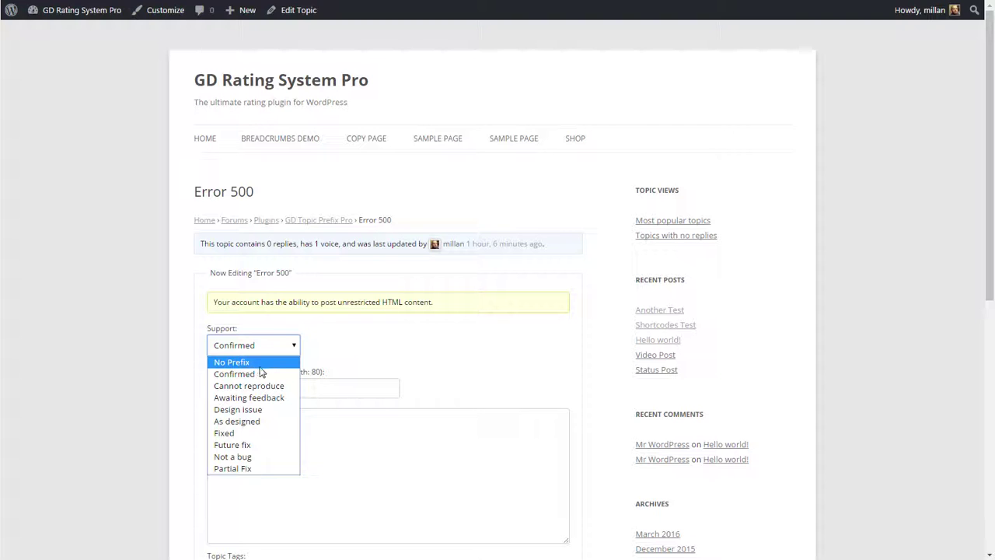
{"action": "left_click", "coordinate": [368, 357]}
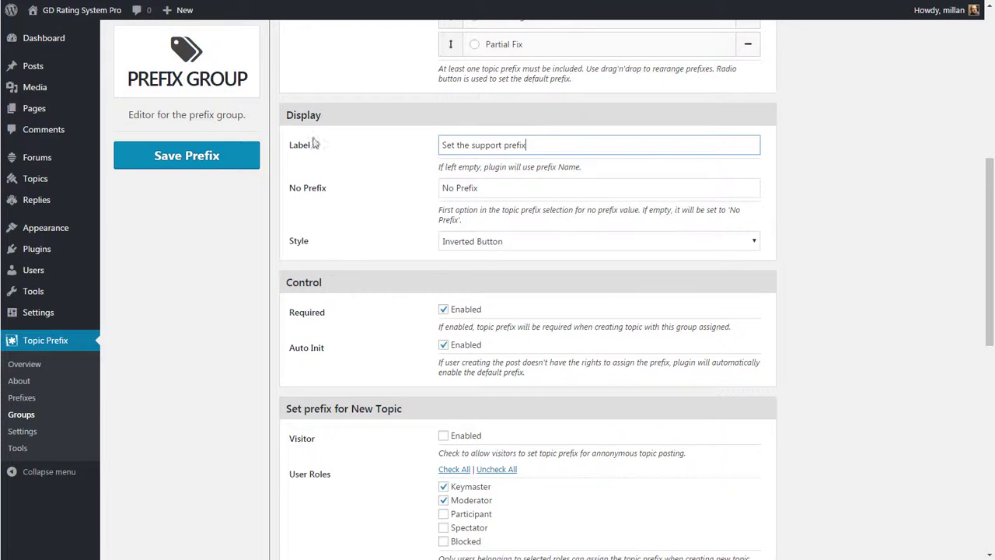
{"action": "left_click", "coordinate": [467, 187]}
{"action": "left_click_drag", "start_coordinate": [455, 187], "coordinate": [407, 191]}
{"action": "type", "text": "Un"}
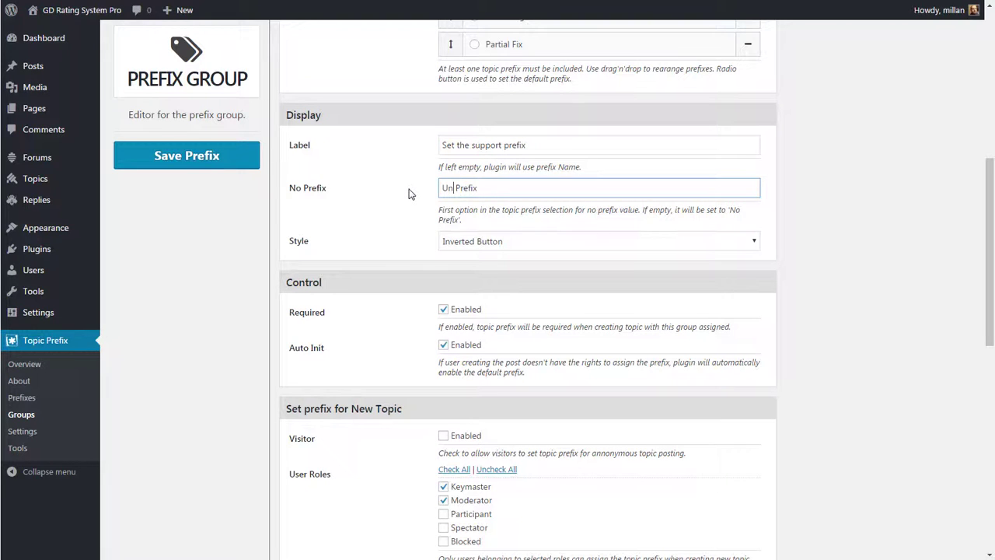
{"action": "key", "text": "BackSpace"}
{"action": "key", "text": "BackSpace"}
{"action": "type", "text": "Rem"}
{"action": "key", "text": "BackSpace"}
{"action": "key", "text": "BackSpace"}
{"action": "key", "text": "BackSpace"}
{"action": "type", "text": "Remove"}
{"action": "left_click", "coordinate": [186, 163]}
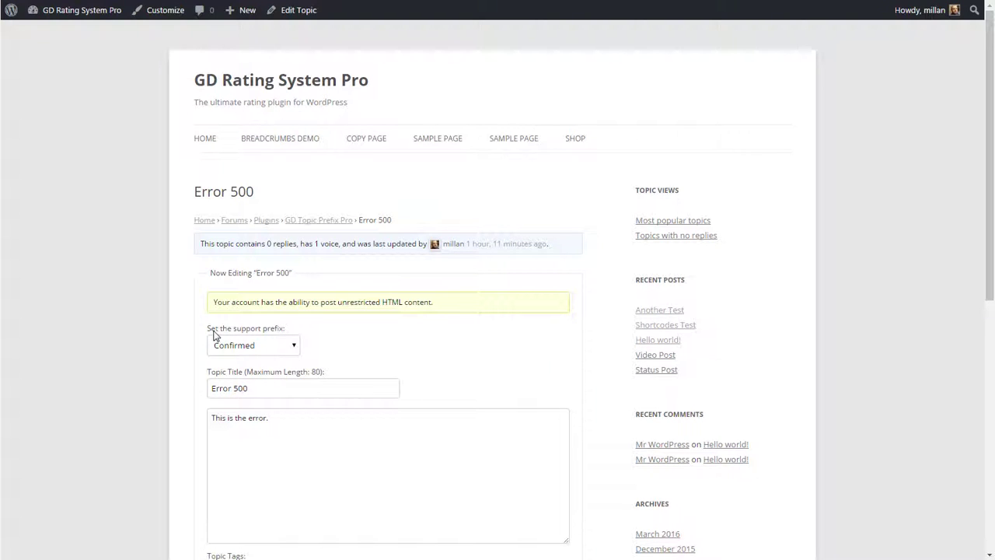
- Check the Support group's label and no-prefix option in the prefix selector of the "Error 500" edit form
{"action": "left_click", "coordinate": [287, 347]}
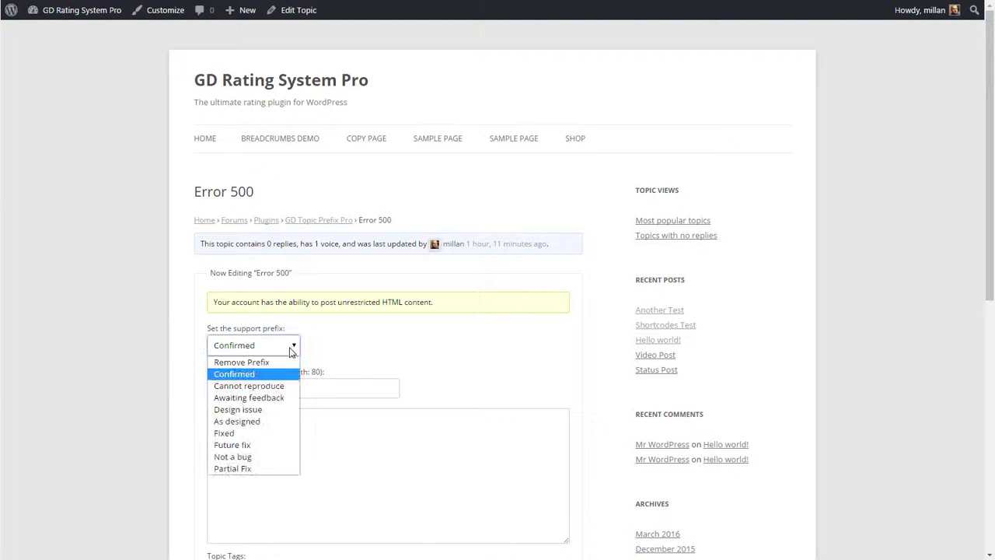
{"action": "left_click", "coordinate": [364, 346]}
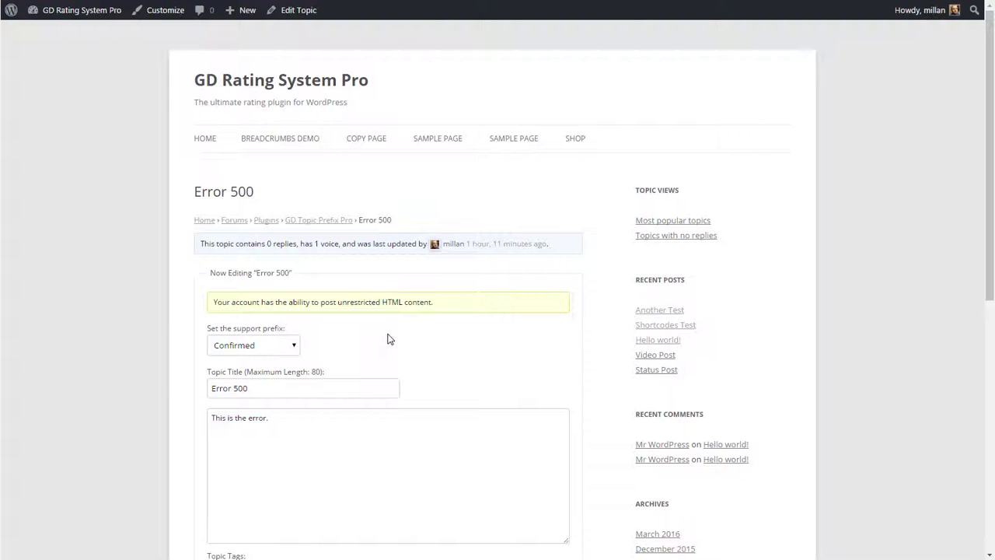
{"action": "scroll", "coordinate": [412, 338], "scroll_direction": "down", "scroll_amount": 2}
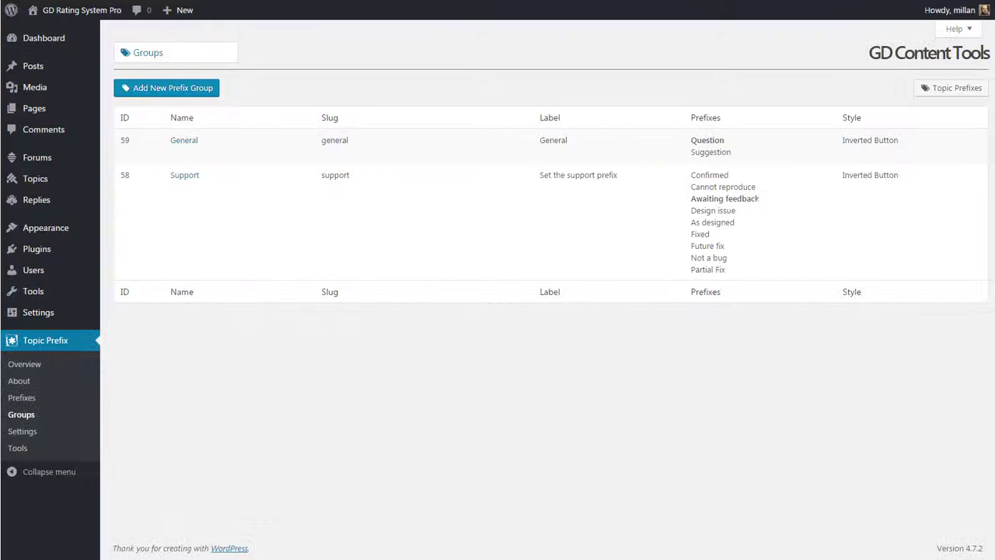
- Return to the plugin's administration and open the list of topic prefixes
{"action": "left_click", "coordinate": [35, 399]}
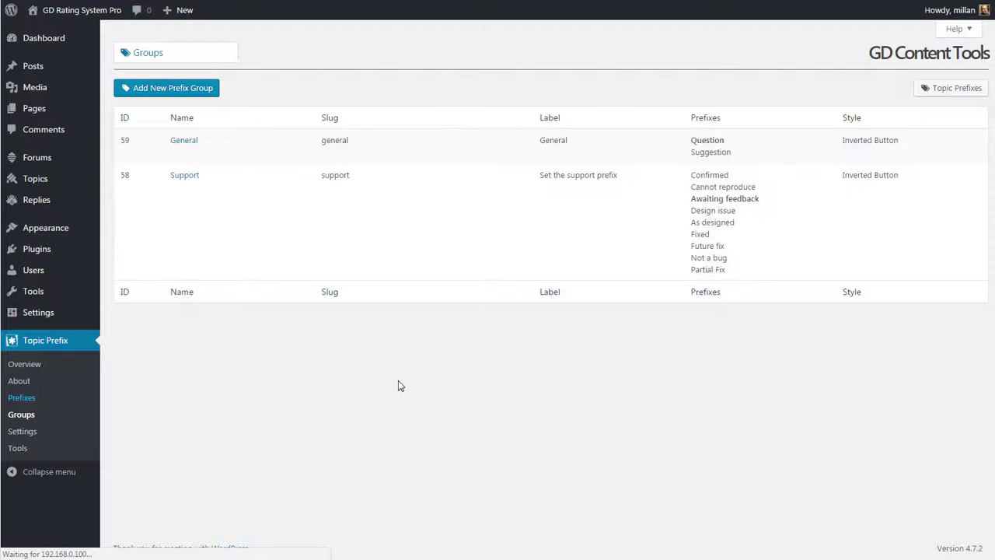